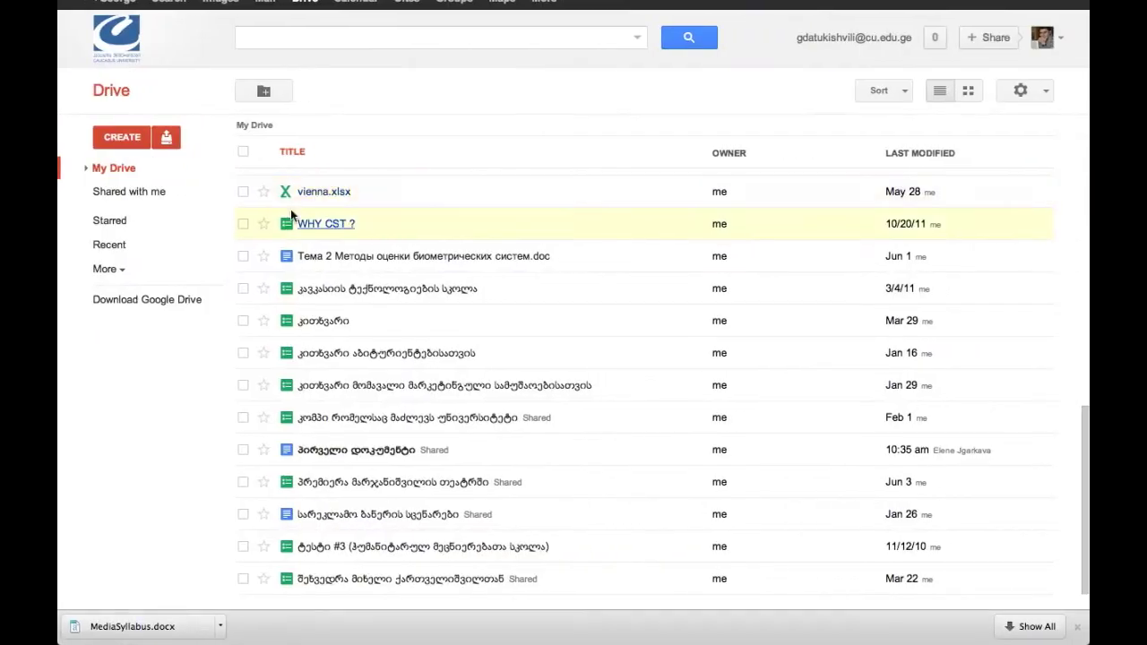
Create a new Google Slides presentation from Drive's CREATE menu.
{"action": "left_click", "coordinate": [134, 139]}
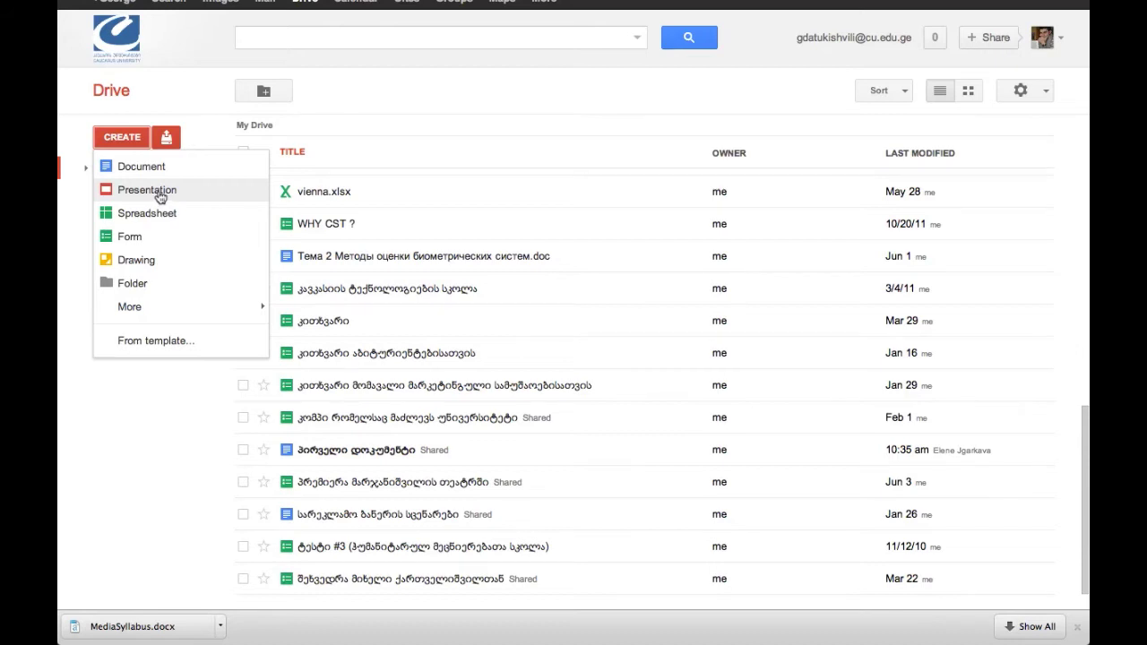
{"action": "left_click", "coordinate": [147, 191]}
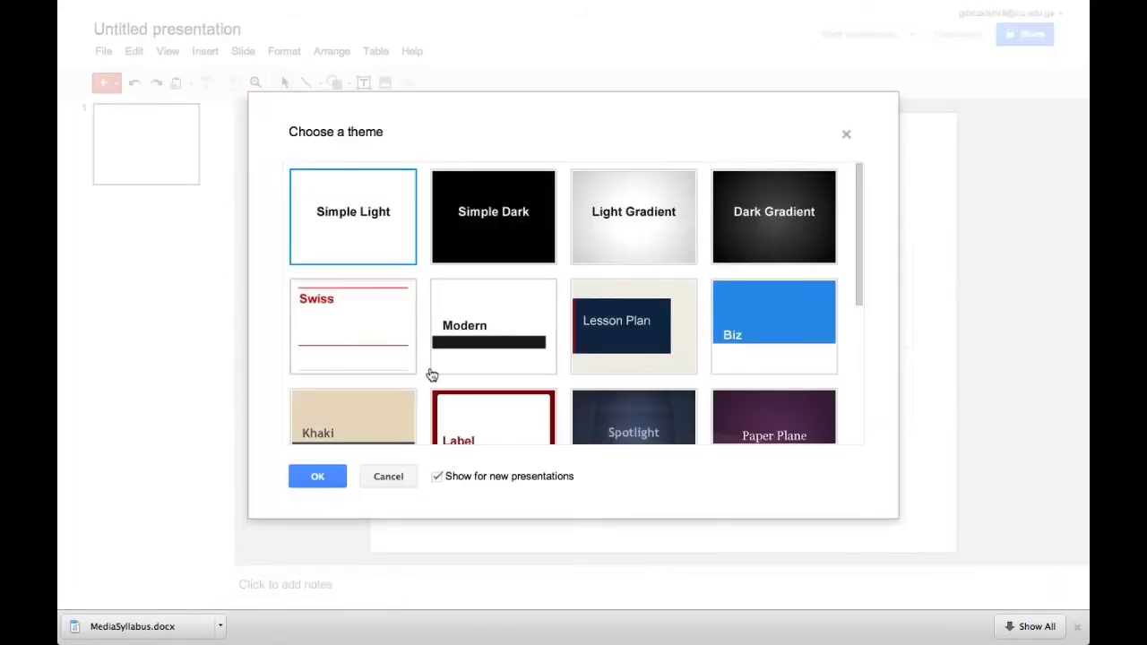
Apply the Modern theme to the new presentation from the theme chooser.
{"action": "left_click", "coordinate": [636, 333]}
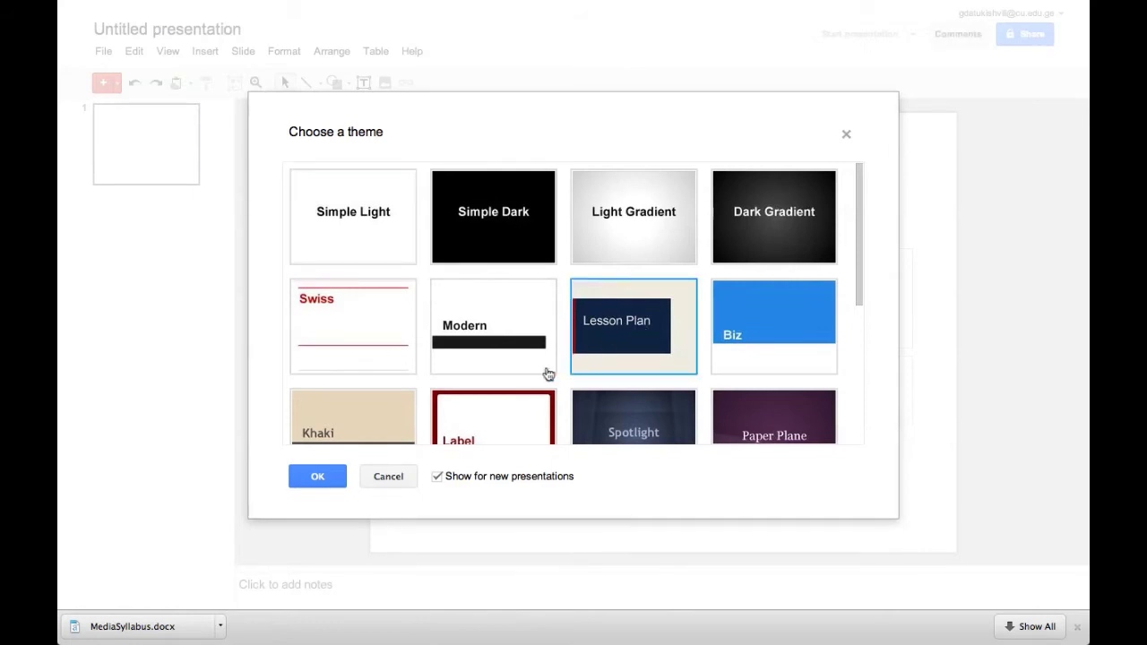
{"action": "left_click", "coordinate": [512, 306]}
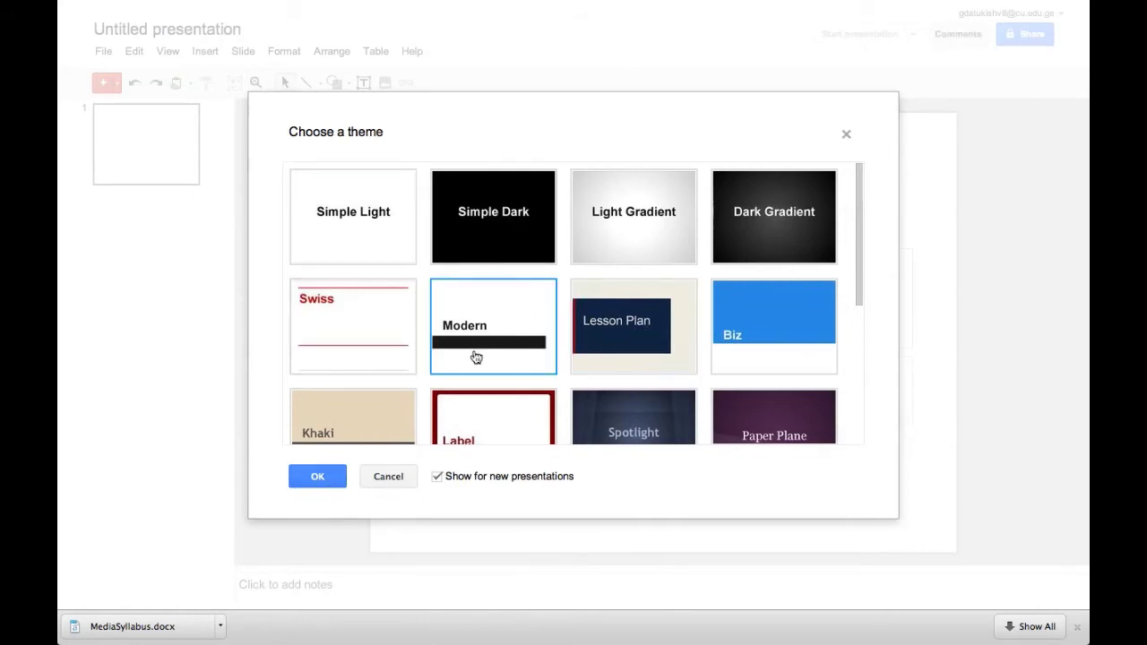
{"action": "scroll", "coordinate": [476, 357], "scroll_direction": "down", "scroll_amount": 5}
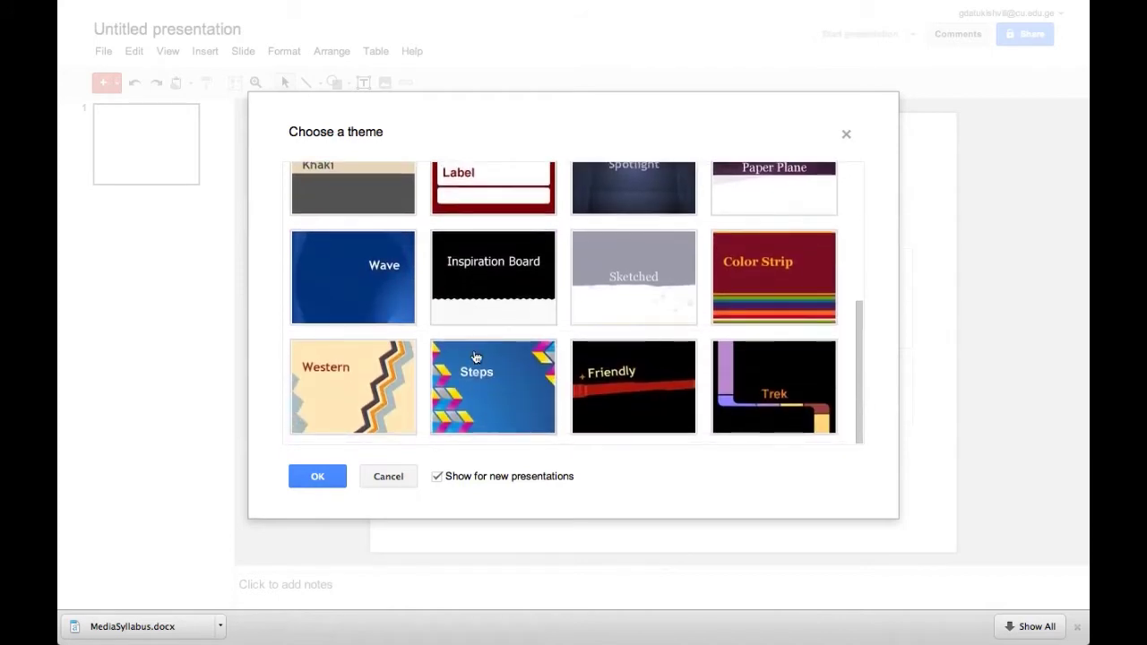
{"action": "scroll", "coordinate": [475, 358], "scroll_direction": "up", "scroll_amount": 5}
{"action": "scroll", "coordinate": [475, 358], "scroll_direction": "down", "scroll_amount": 2}
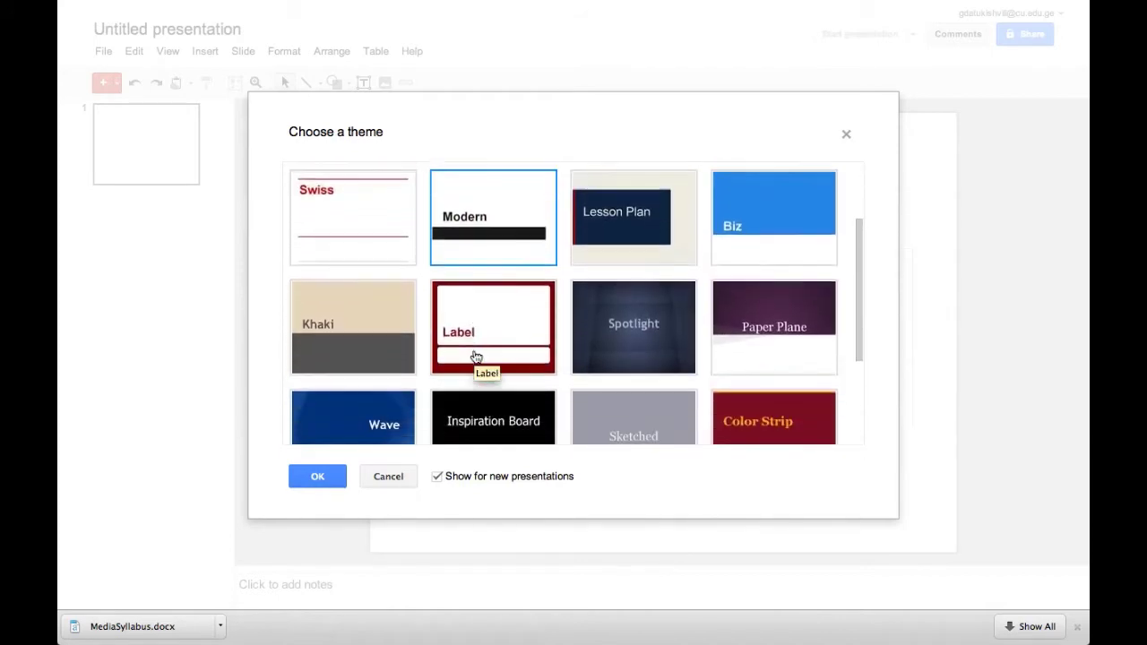
{"action": "left_click", "coordinate": [323, 474]}
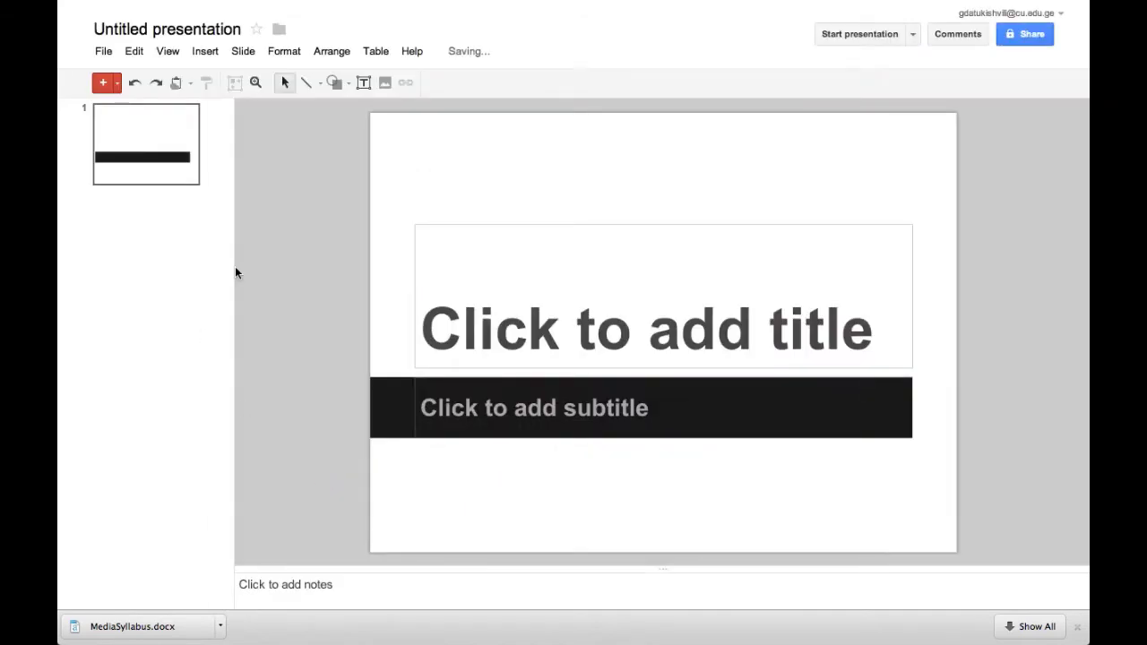
Title the first slide 'CST' and enter the author's full name as the subtitle.
{"action": "left_click", "coordinate": [492, 328]}
{"action": "type", "text": "CST"}
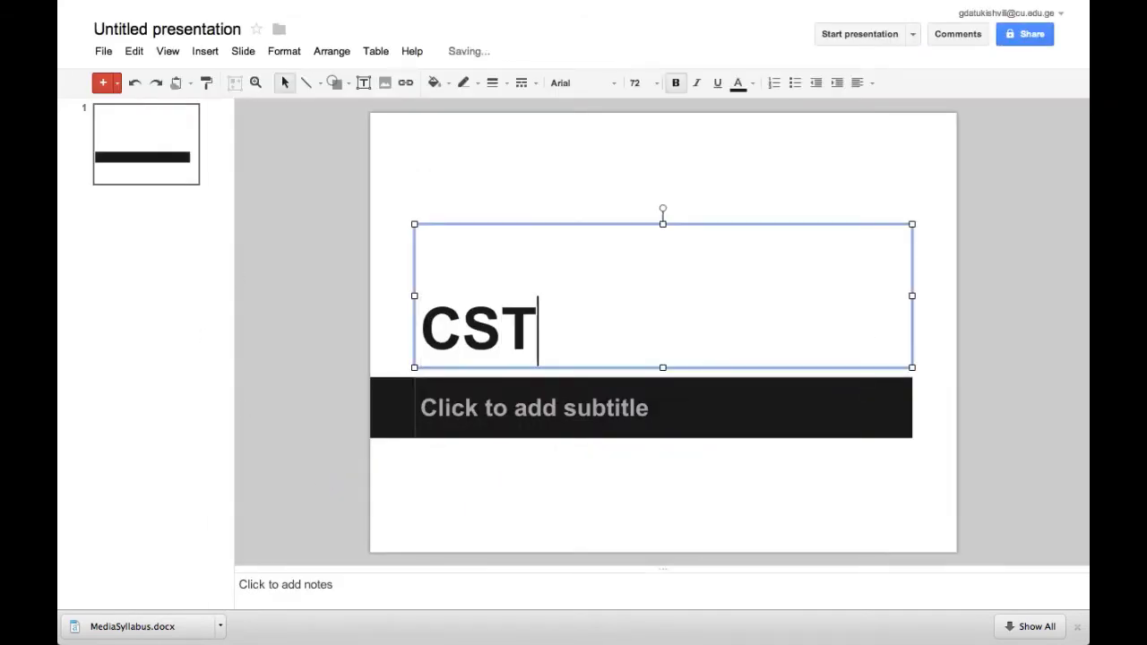
{"action": "left_click", "coordinate": [484, 401]}
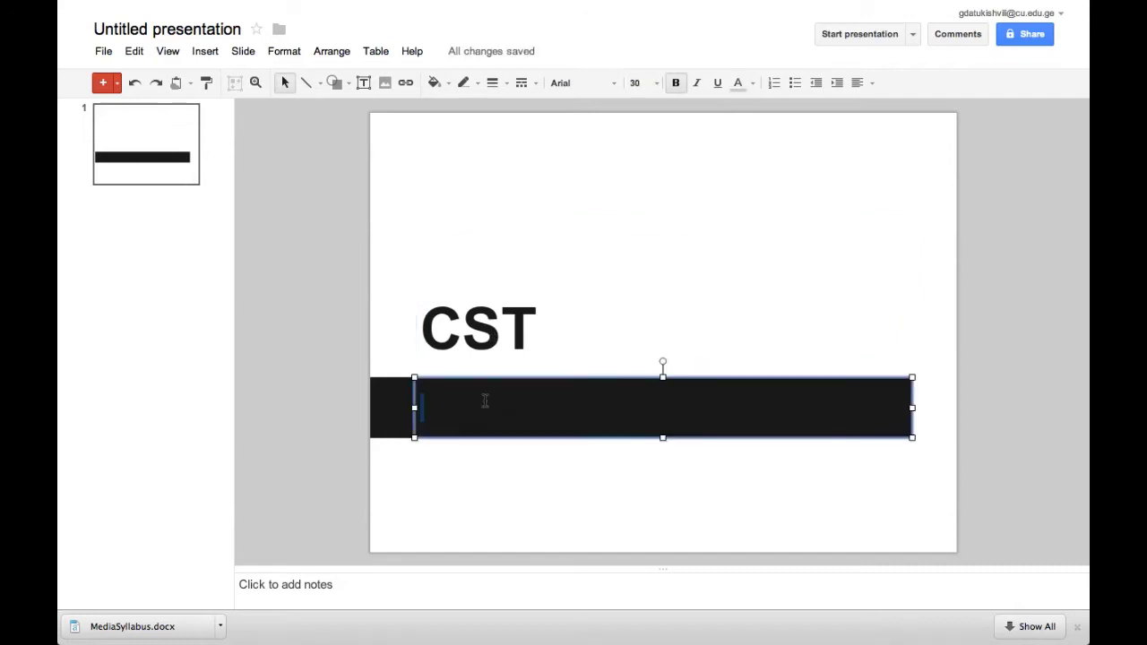
{"action": "type", "text": "Giorgi D"}
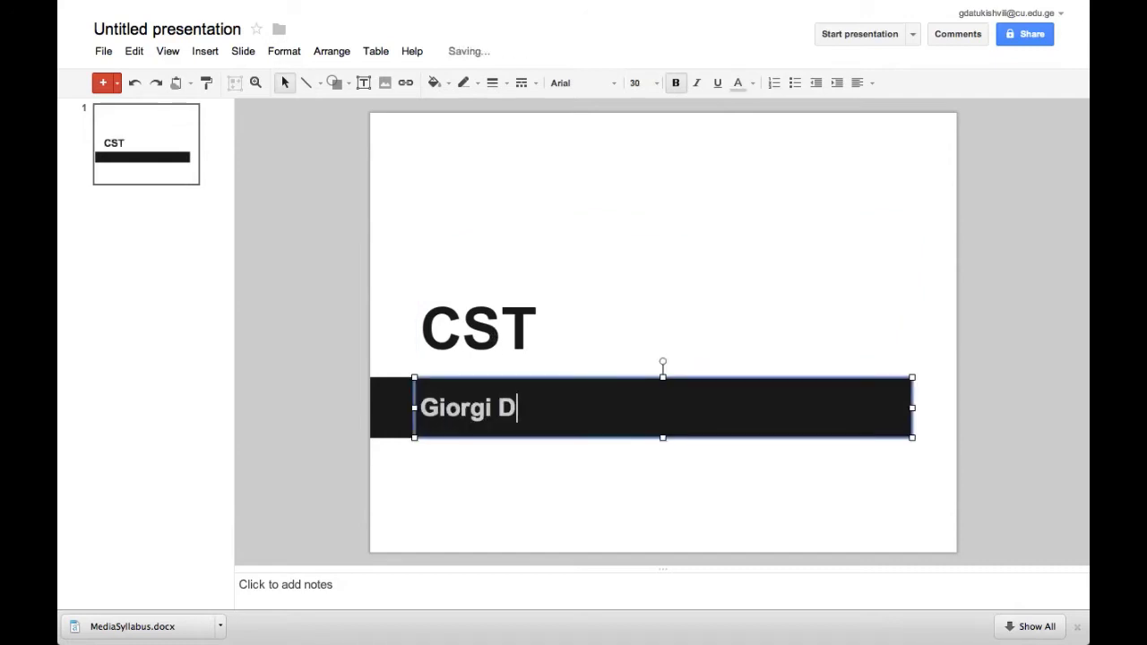
{"action": "type", "text": "atukishvili"}
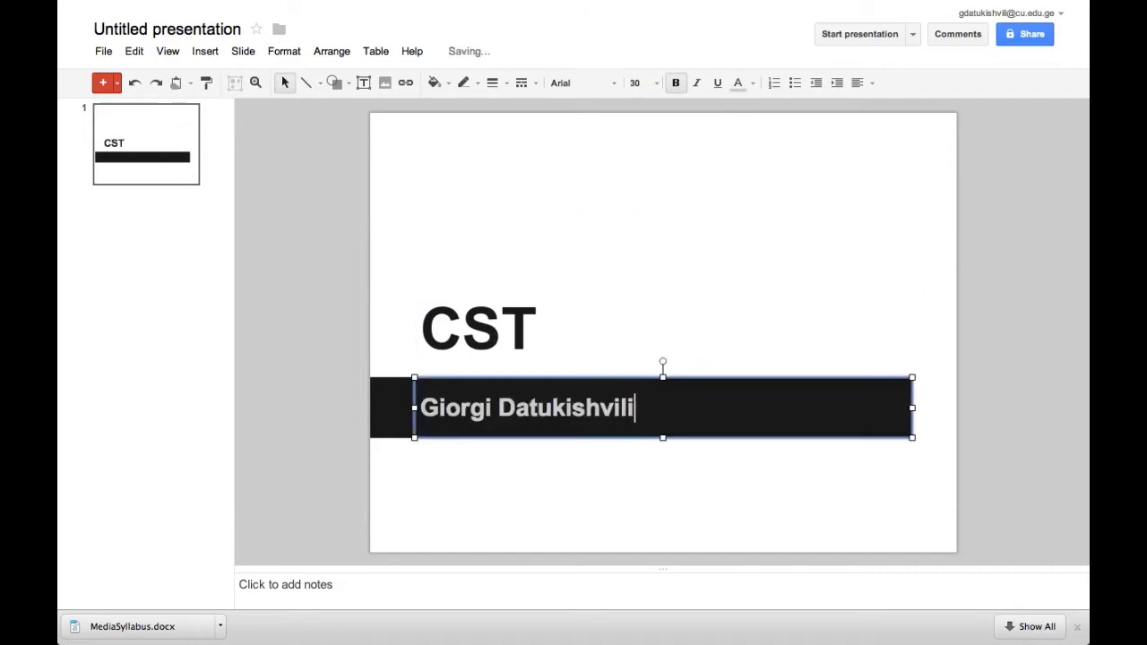
Add two new slides after the title slide with Ctrl+M.
{"action": "left_click", "coordinate": [114, 292]}
{"action": "key", "text": "ctrl+m"}
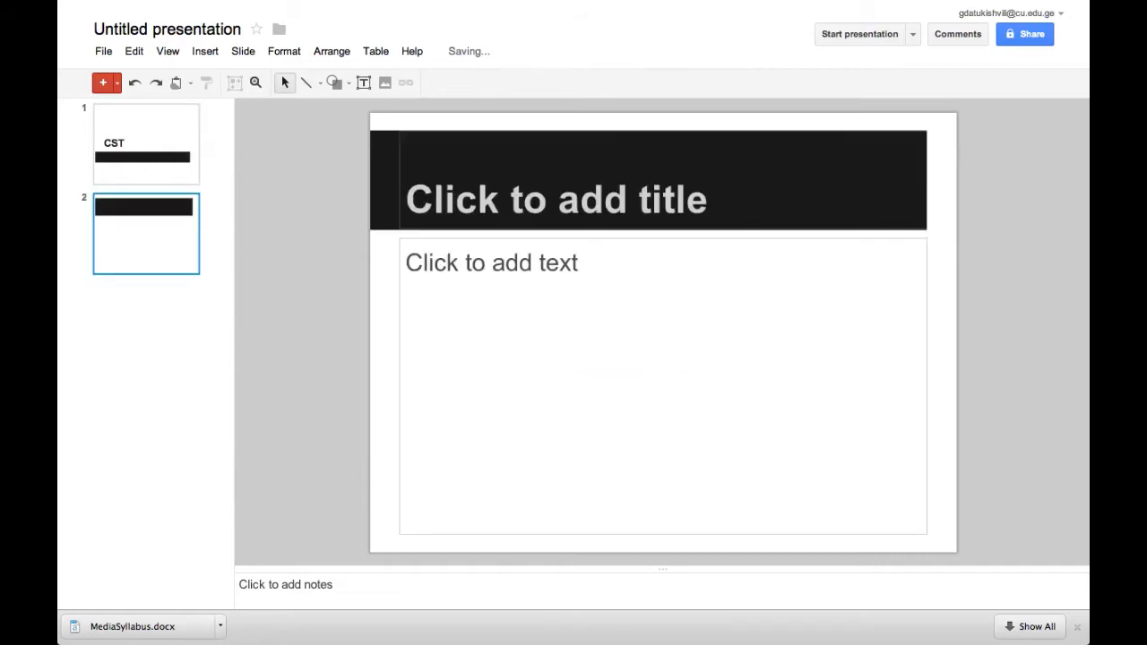
{"action": "left_click", "coordinate": [141, 338]}
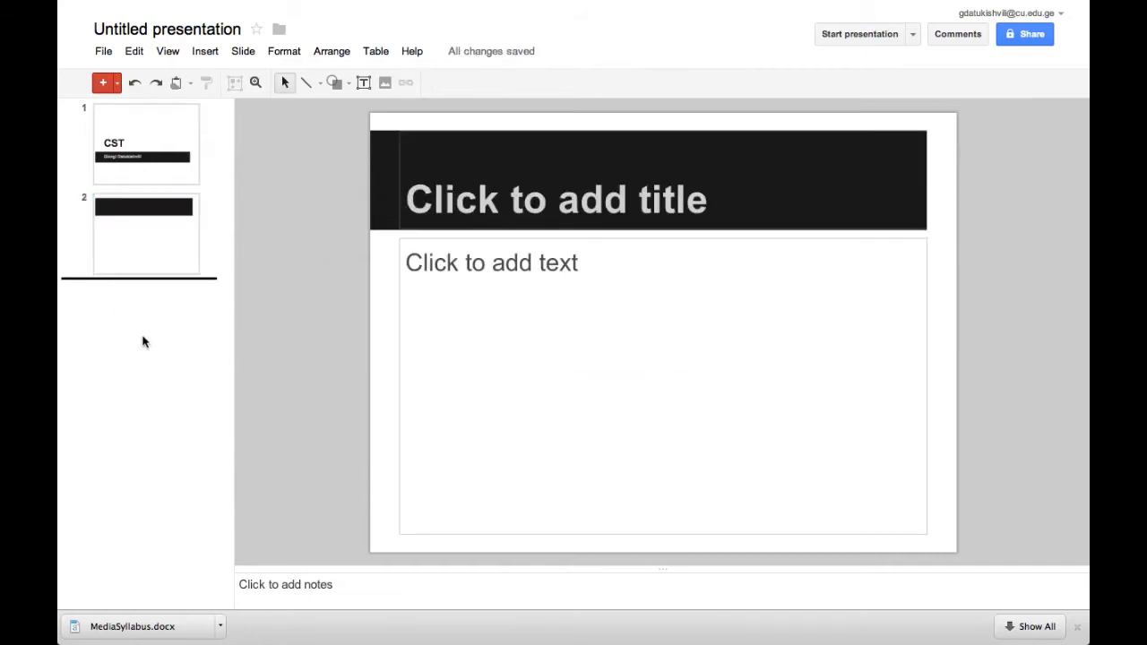
{"action": "key", "text": "ctrl+m"}
Title slide 2 'meore' and slide 3 'mesame'.
{"action": "left_click", "coordinate": [174, 231]}
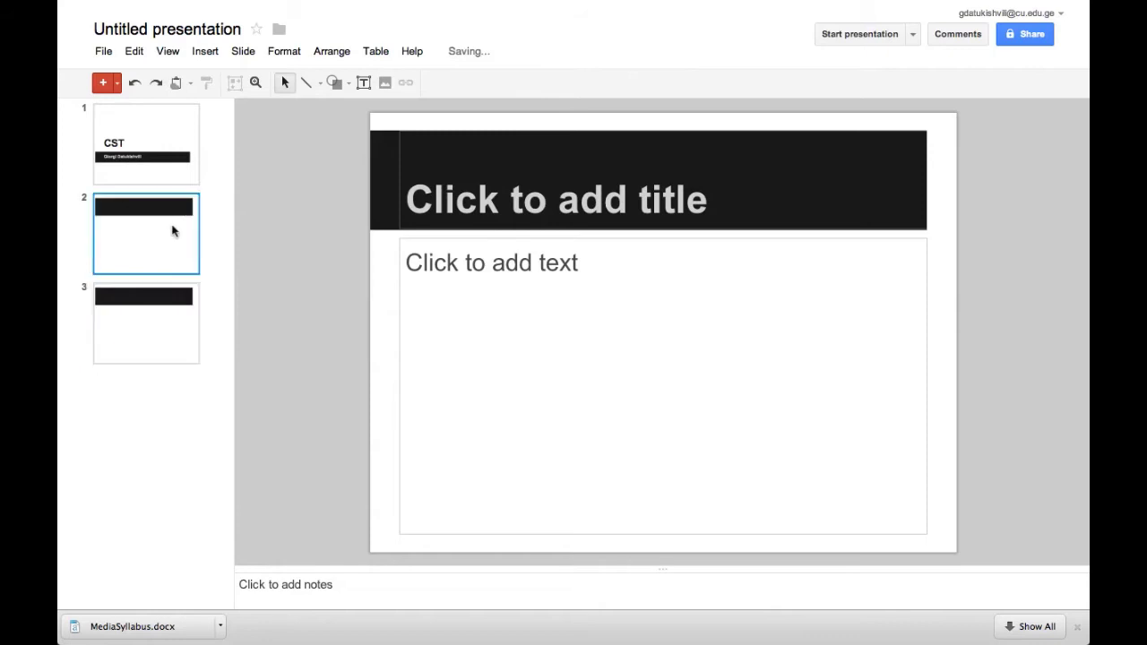
{"action": "left_click", "coordinate": [528, 204]}
{"action": "type", "text": "m"}
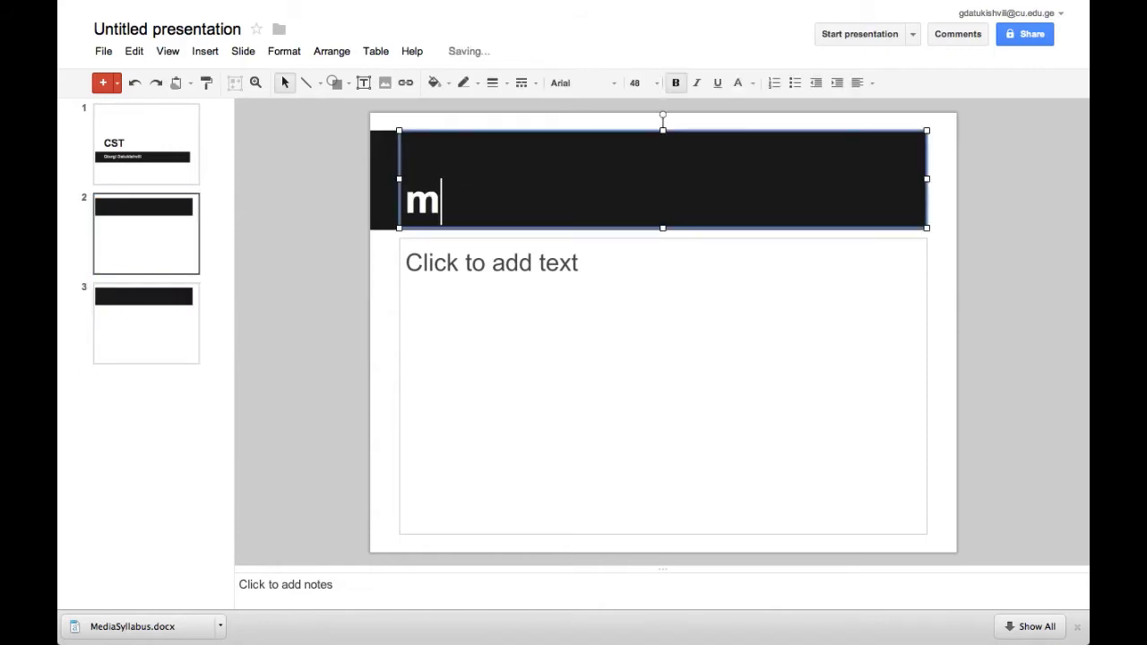
{"action": "type", "text": "eore"}
{"action": "left_click", "coordinate": [194, 334]}
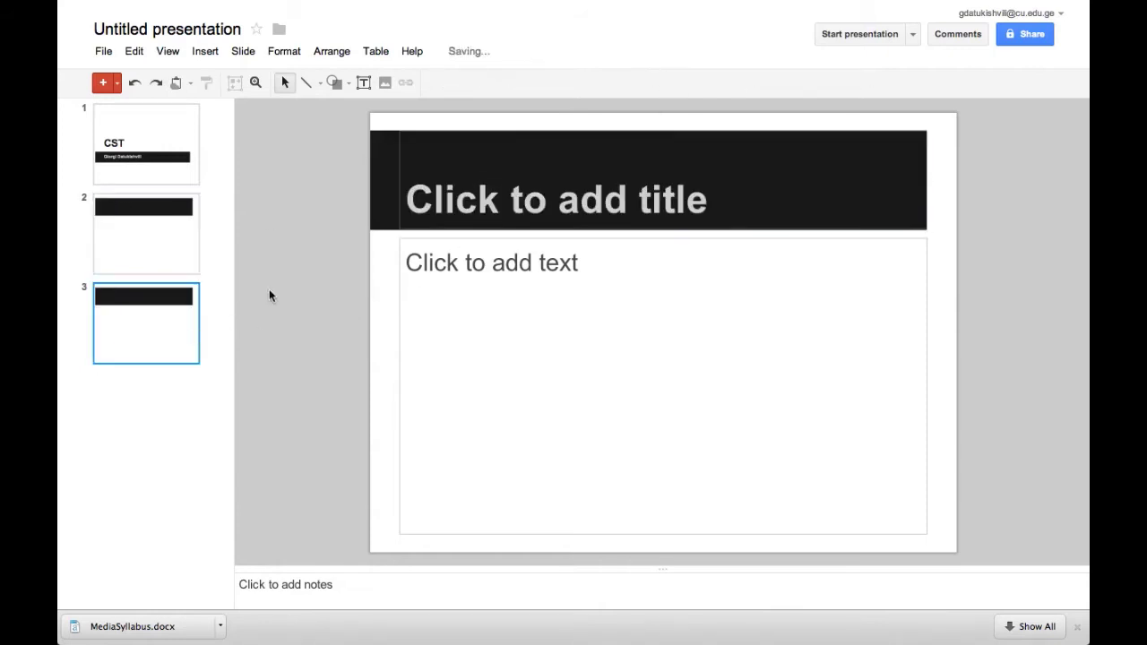
{"action": "left_click", "coordinate": [438, 215]}
{"action": "type", "text": "mes"}
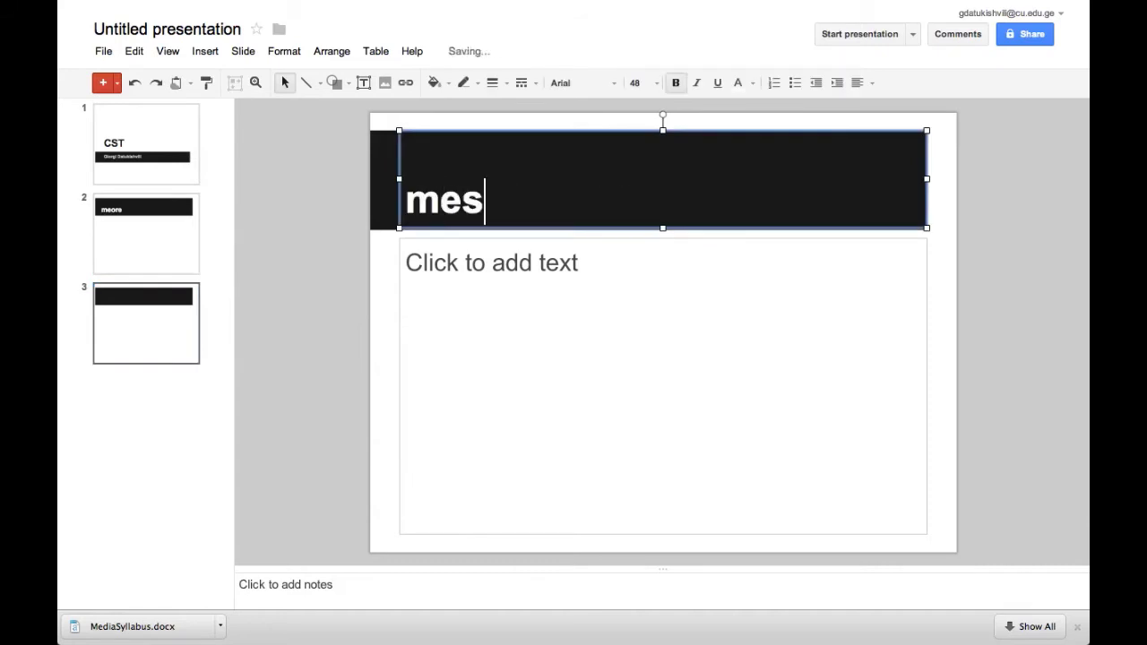
{"action": "type", "text": "ame"}
{"action": "left_click", "coordinate": [164, 226]}
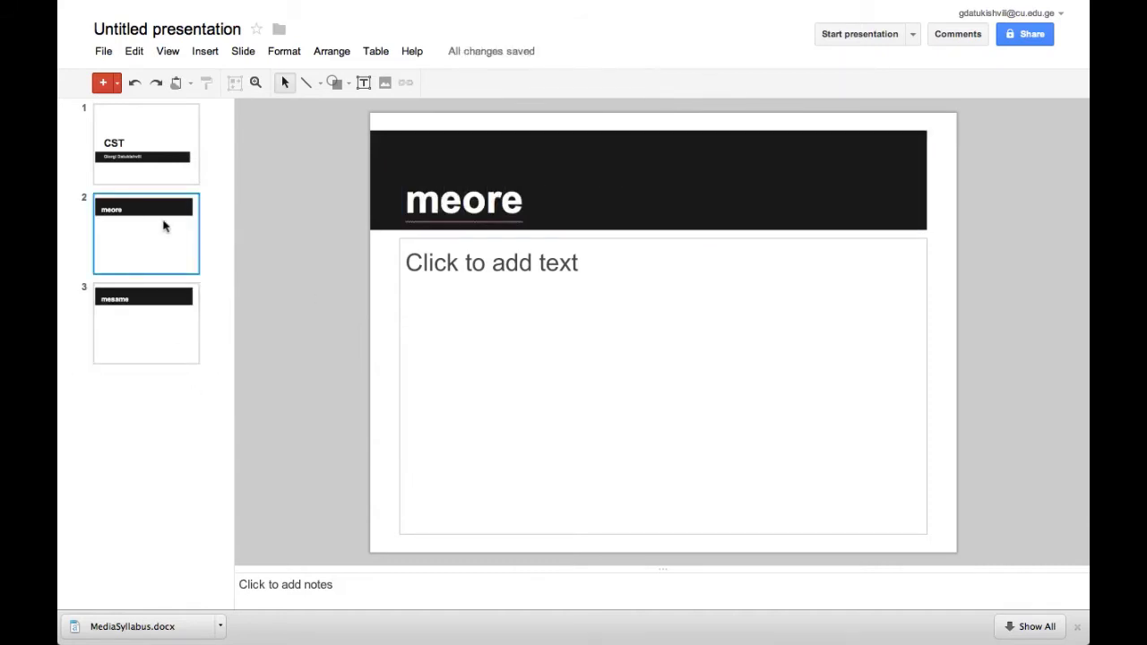
Add speaker notes 'es aris teqsti' to slide 2 and 'esec aris teqsti' to slide 3.
{"action": "left_click", "coordinate": [286, 585]}
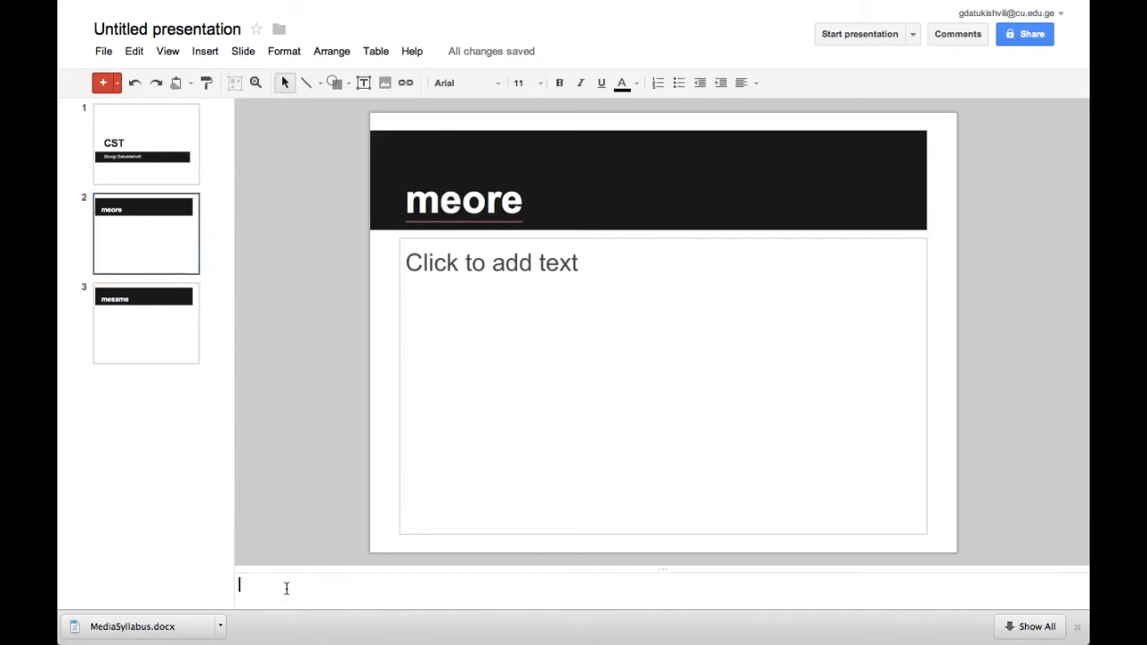
{"action": "type", "text": "es aris "}
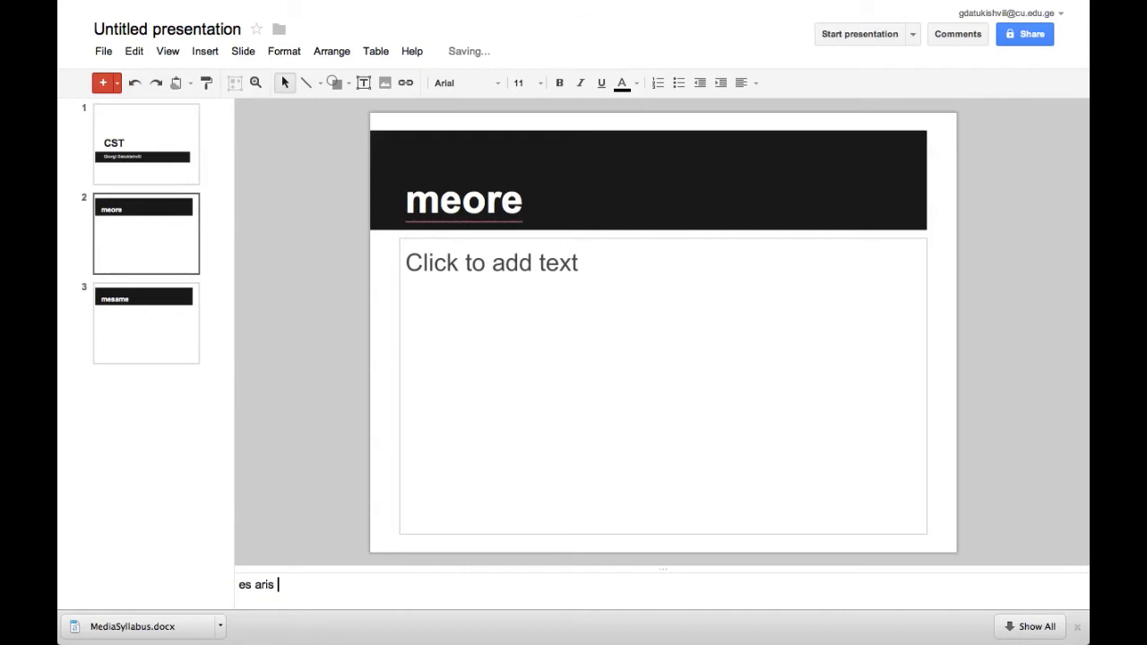
{"action": "type", "text": "teqsti"}
{"action": "left_click", "coordinate": [137, 228]}
{"action": "left_click", "coordinate": [138, 303]}
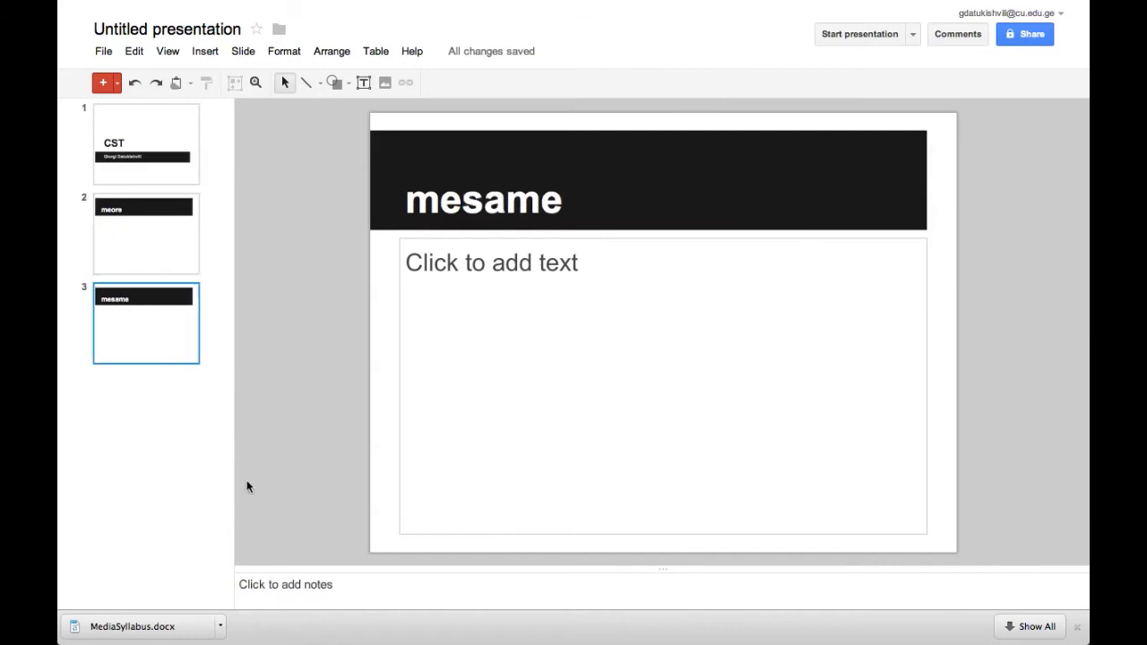
{"action": "left_click", "coordinate": [280, 591]}
{"action": "type", "text": "esec aris teqsti"}
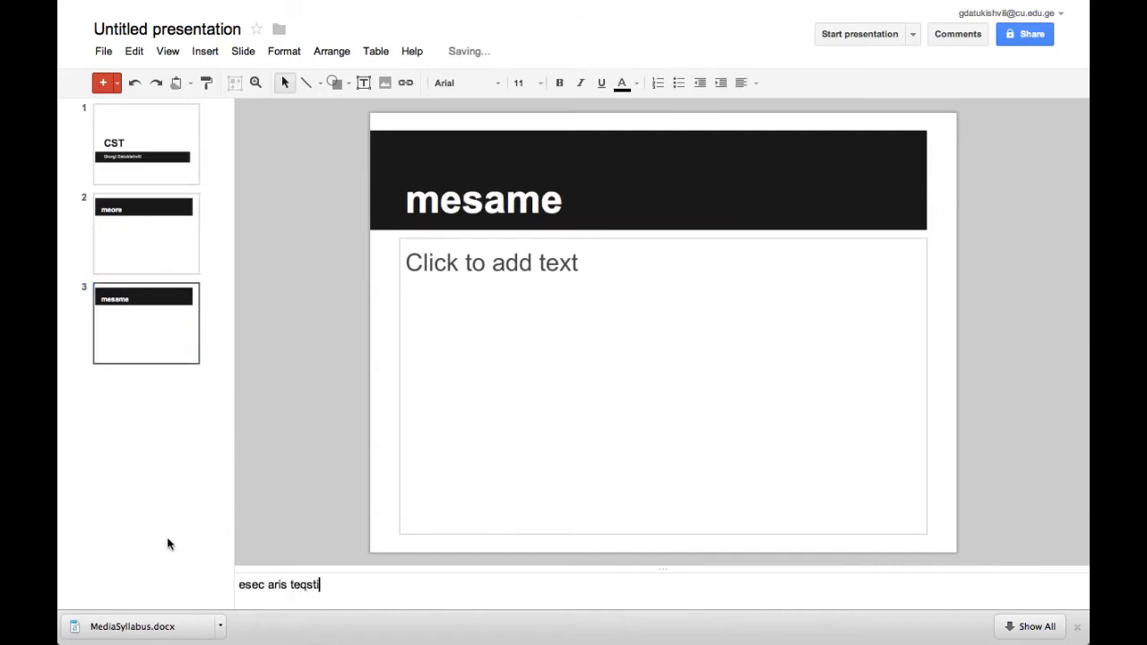
{"action": "left_click", "coordinate": [138, 176]}
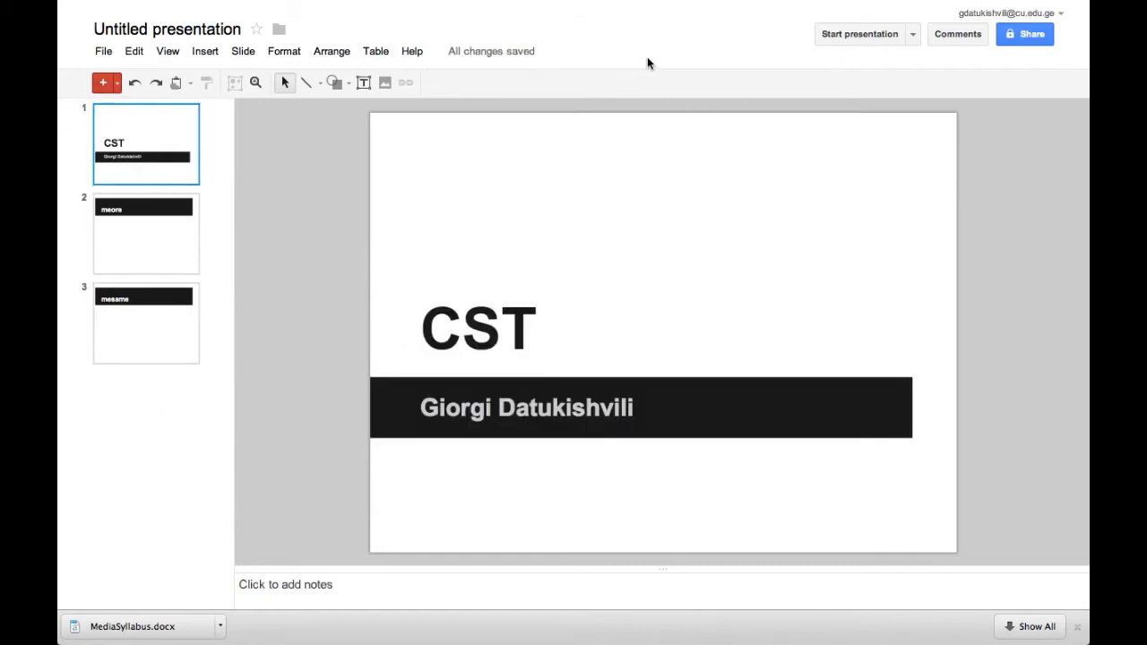
{"action": "left_click", "coordinate": [915, 36]}
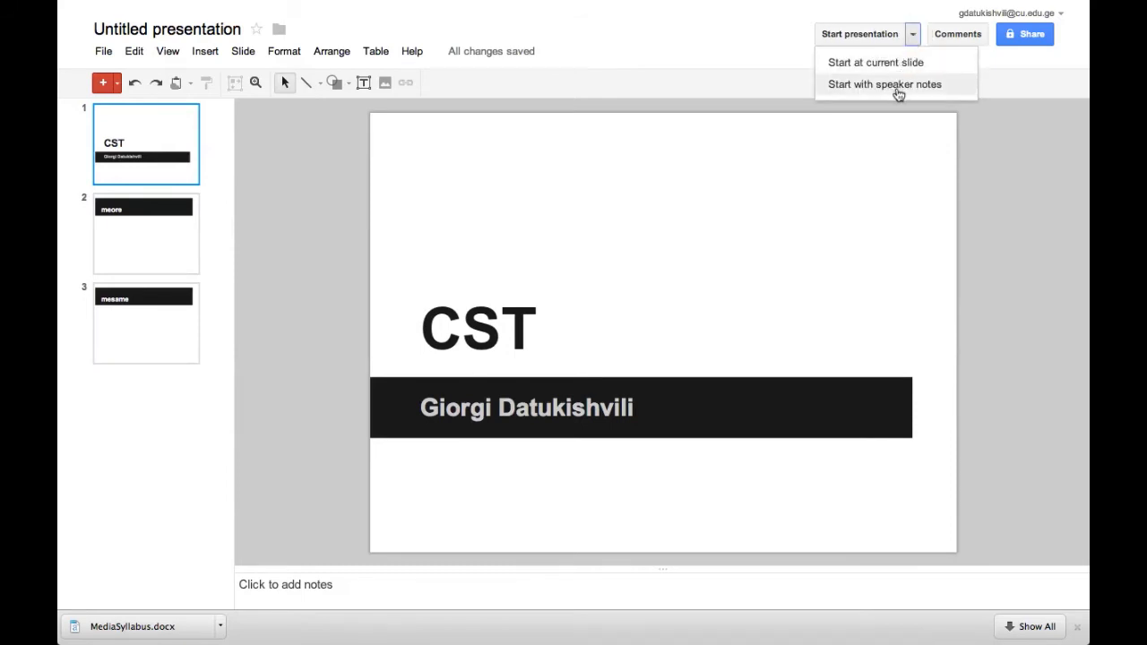
{"action": "left_click", "coordinate": [898, 90]}
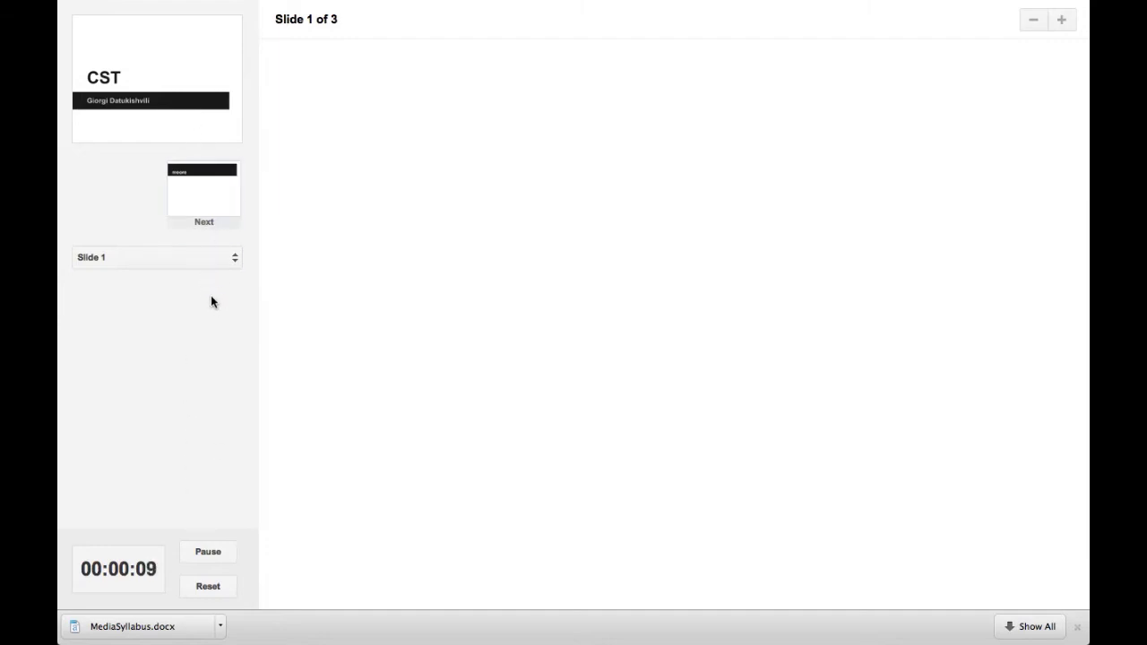
{"action": "left_click", "coordinate": [202, 198]}
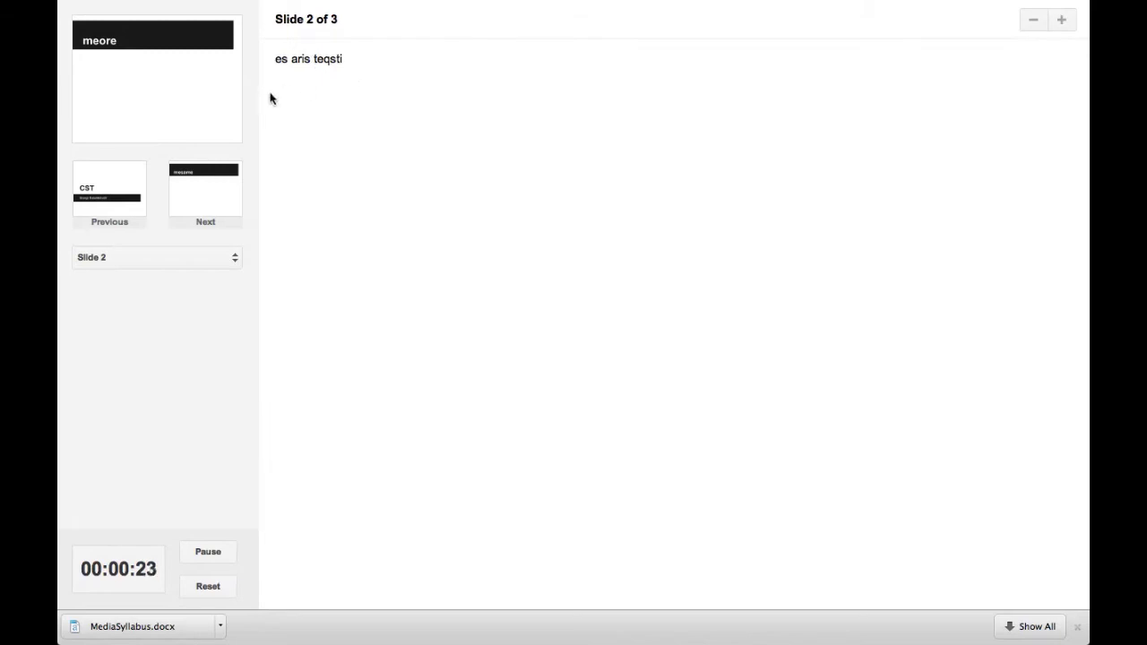
{"action": "left_click", "coordinate": [216, 197]}
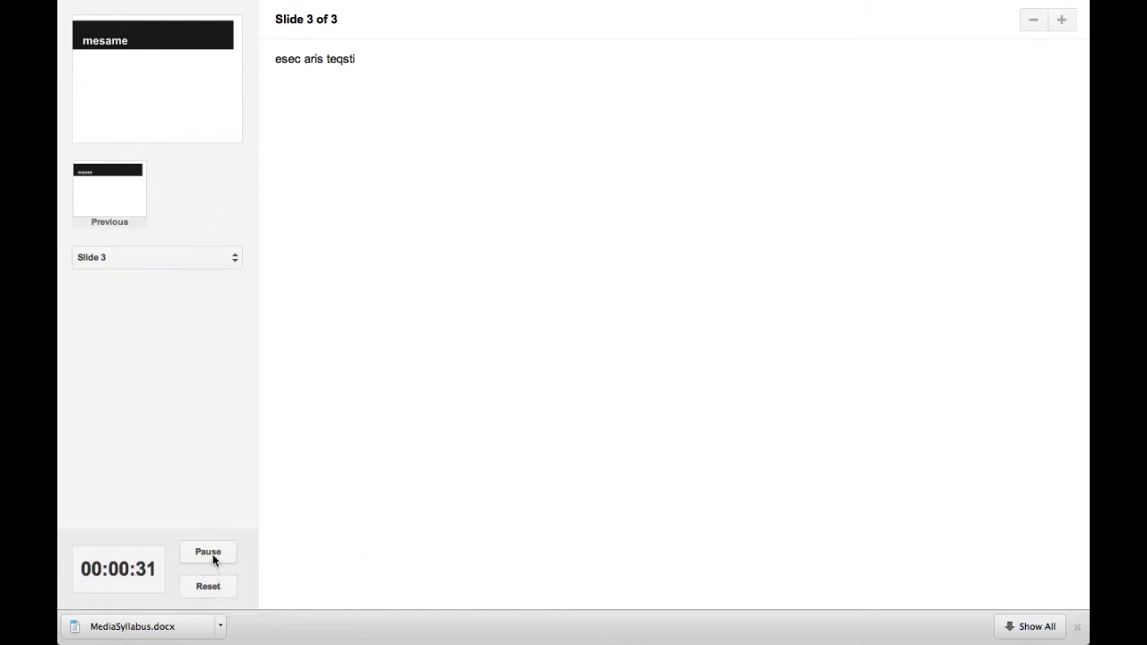
{"action": "mouse_move", "coordinate": [926, 8]}
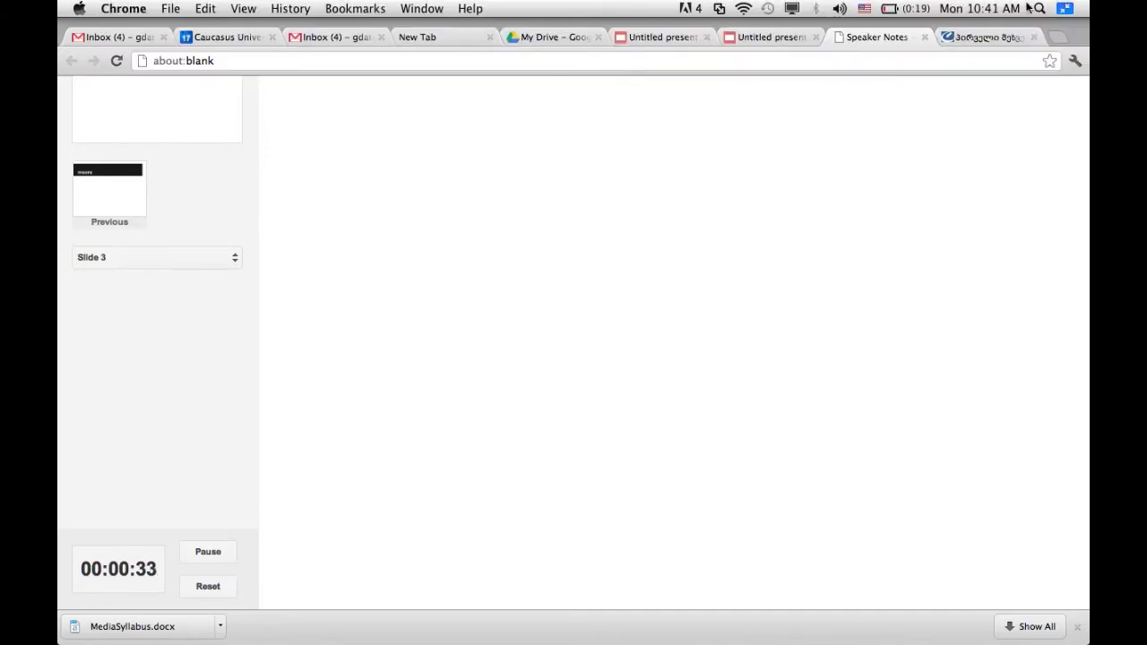
{"action": "left_click", "coordinate": [923, 37]}
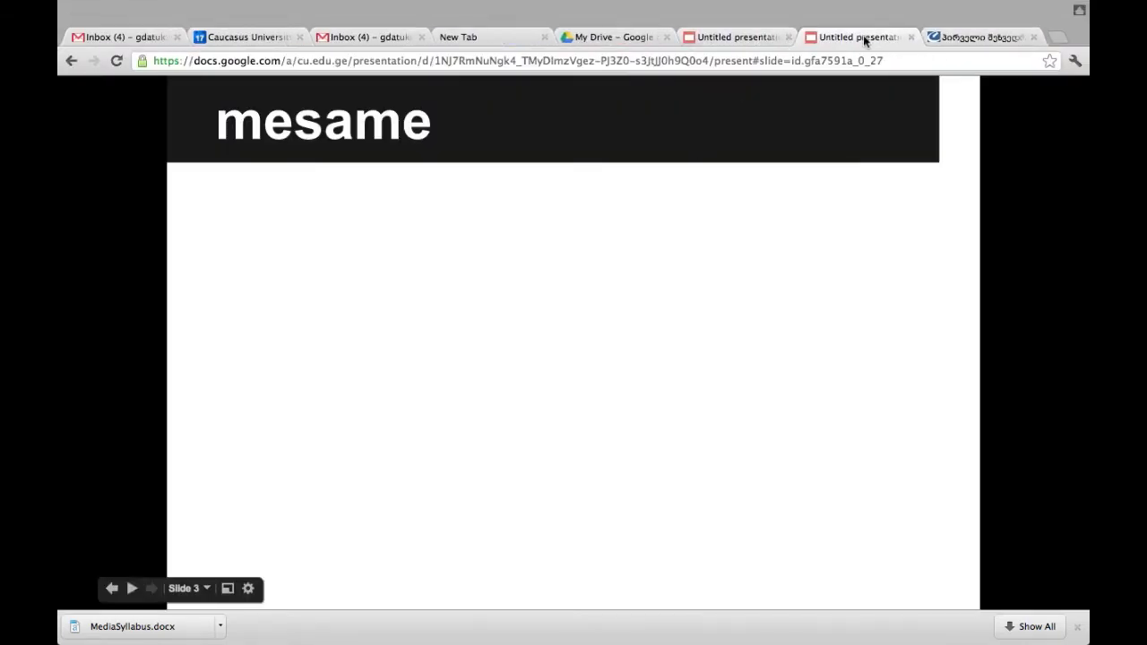
{"action": "left_click", "coordinate": [908, 38]}
Close the finished presentation's tab and return to the My Drive file list.
{"action": "left_click", "coordinate": [801, 39]}
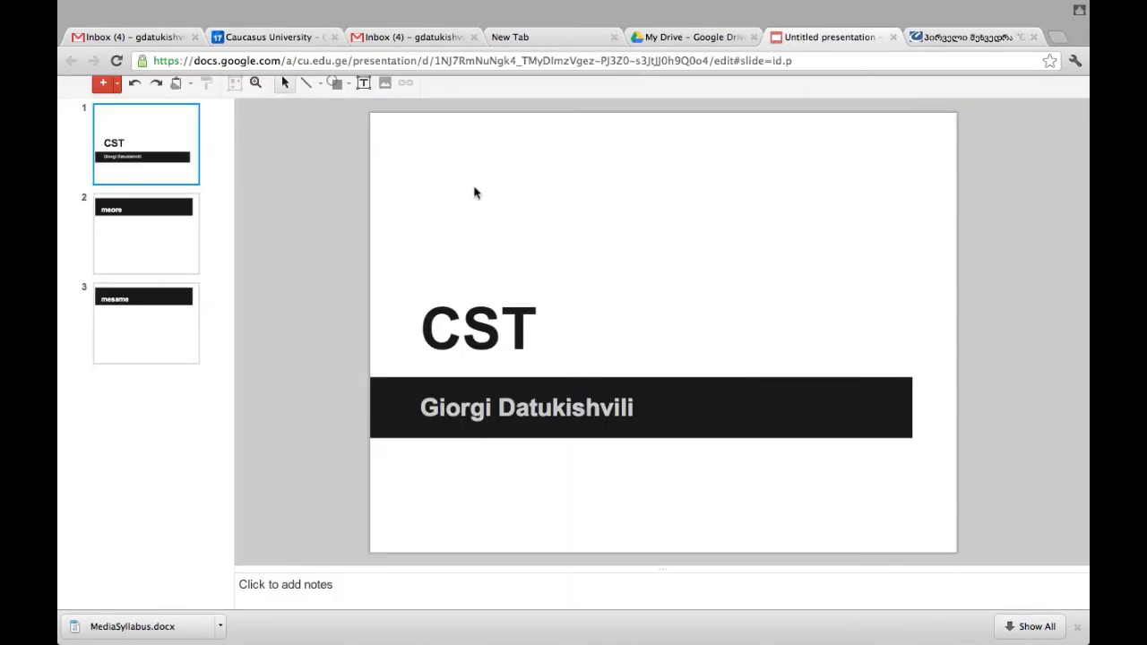
{"action": "left_click", "coordinate": [104, 54]}
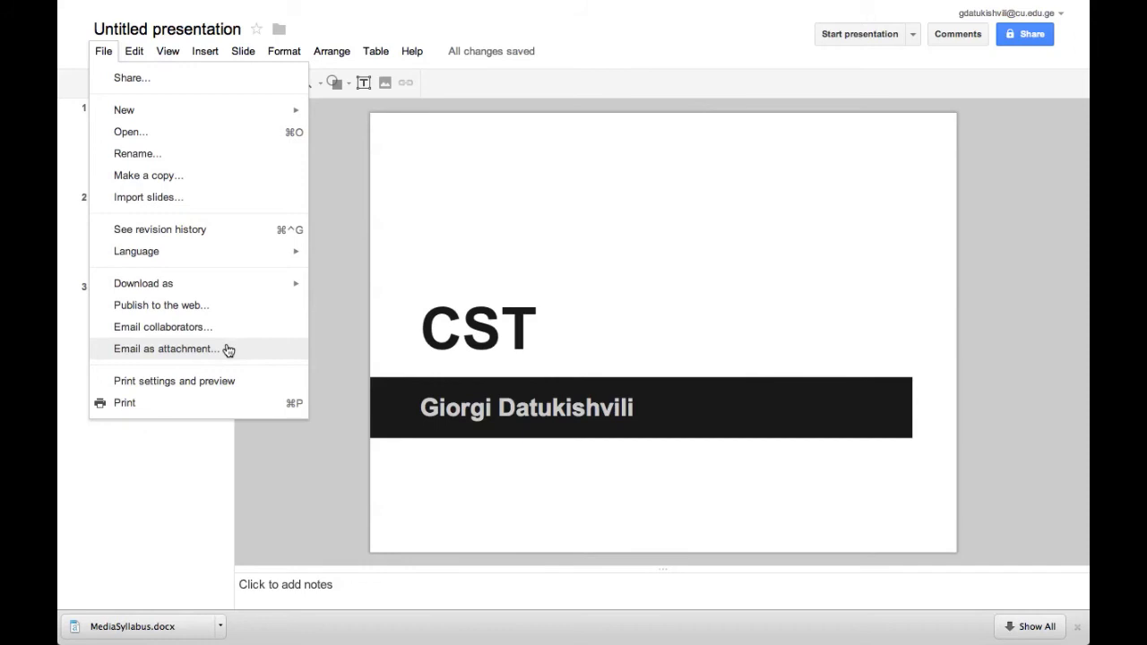
{"action": "left_click", "coordinate": [166, 438]}
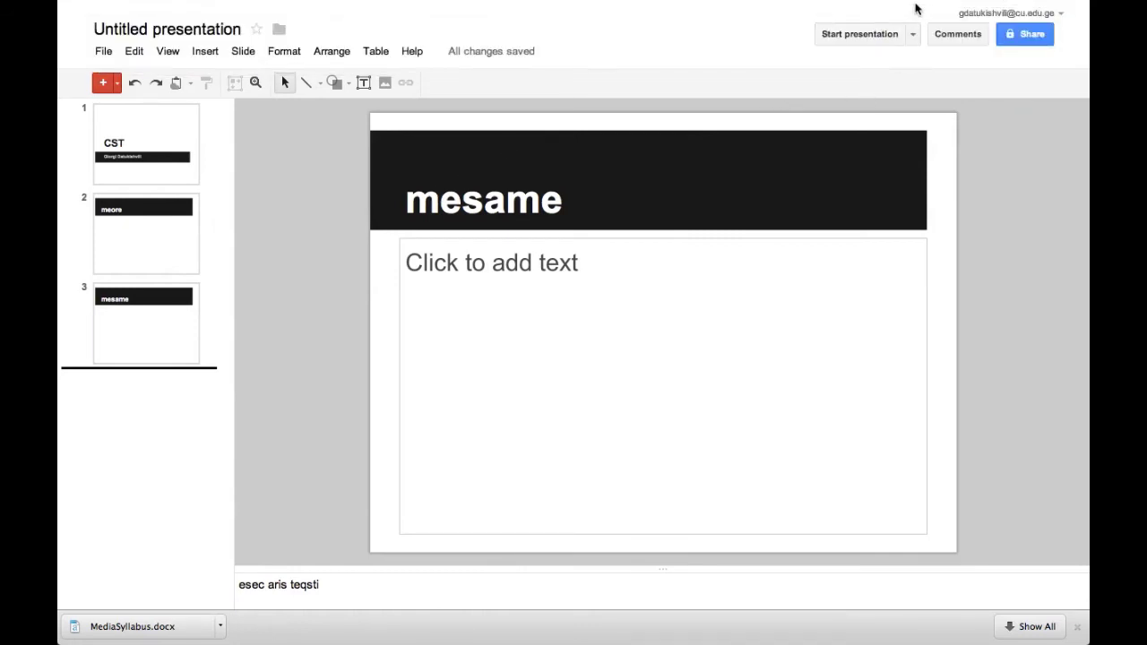
{"action": "left_click", "coordinate": [894, 38]}
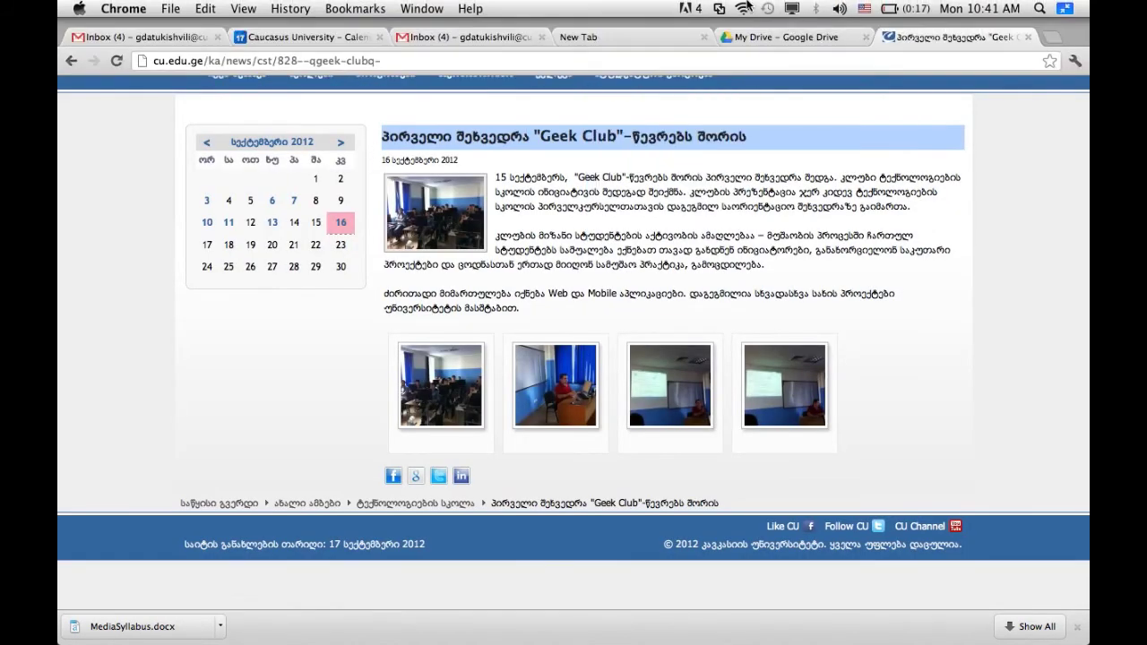
{"action": "left_click", "coordinate": [789, 37]}
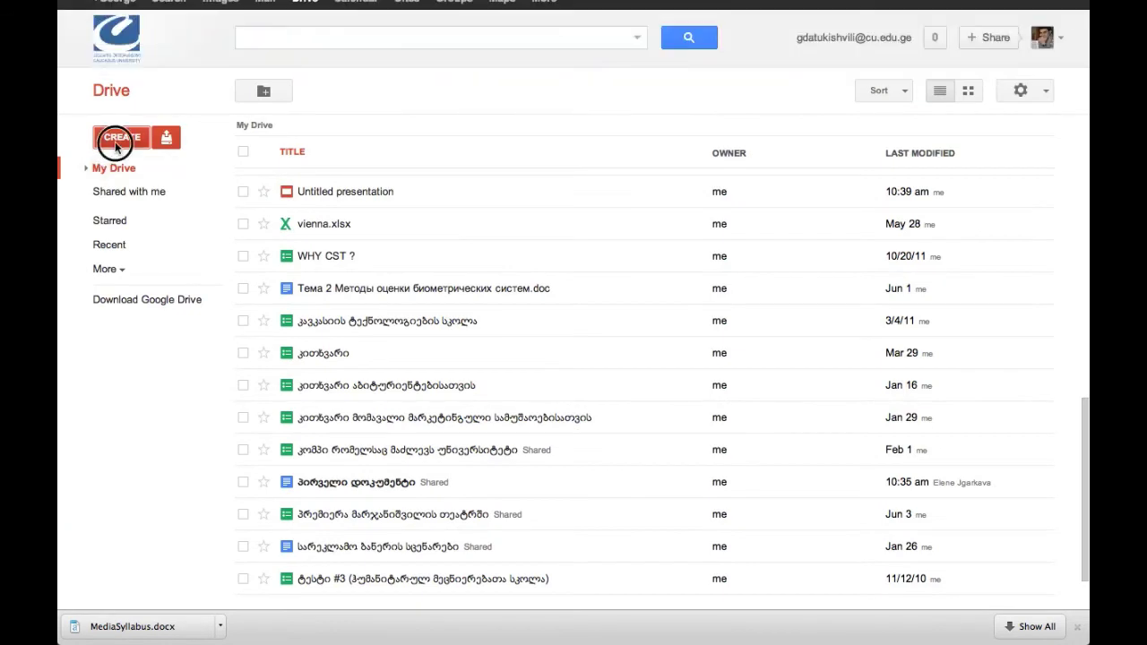
Start a new spreadsheet from CREATE and return to the My Drive tab.
{"action": "left_click", "coordinate": [115, 145]}
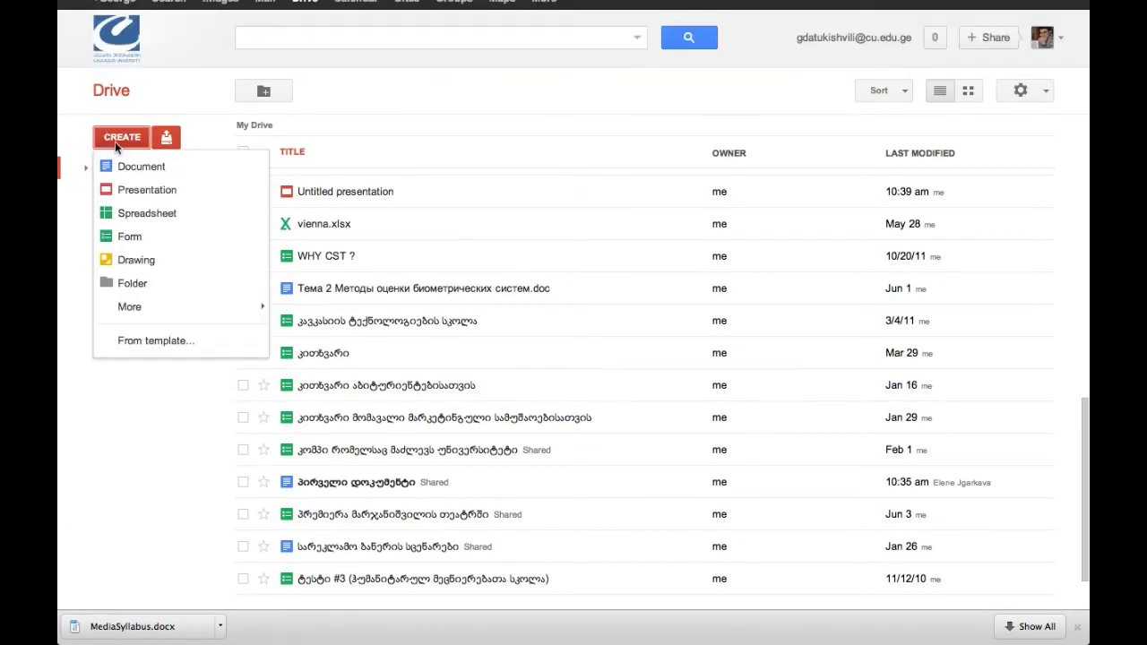
{"action": "left_click", "coordinate": [176, 216]}
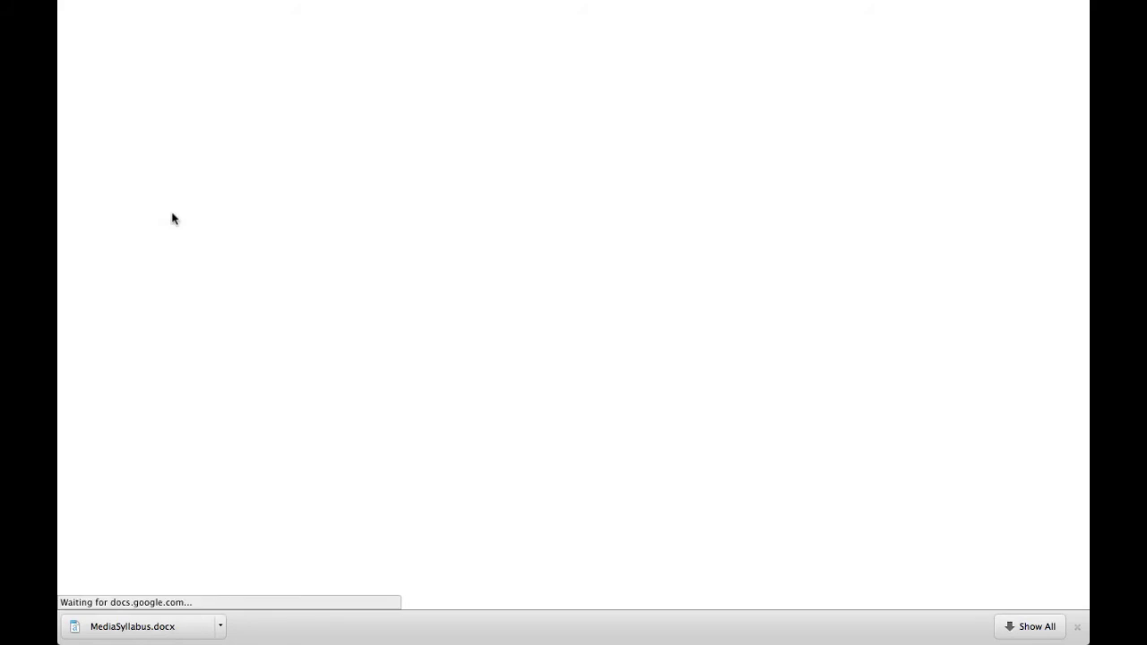
{"action": "mouse_move", "coordinate": [549, 4]}
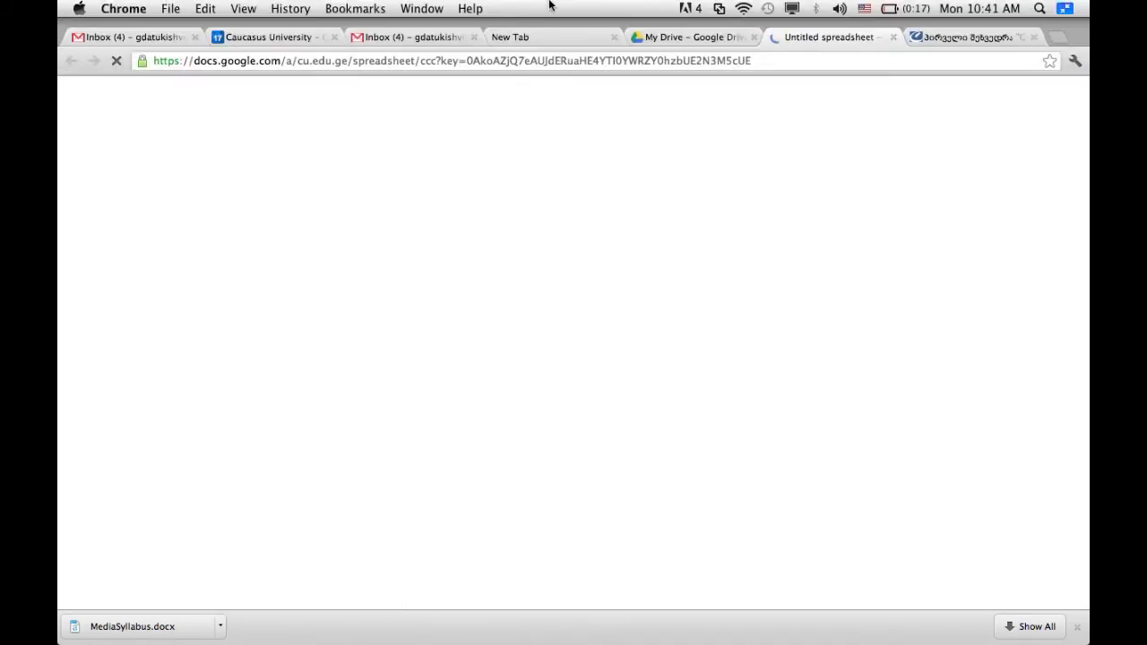
{"action": "left_click", "coordinate": [717, 39]}
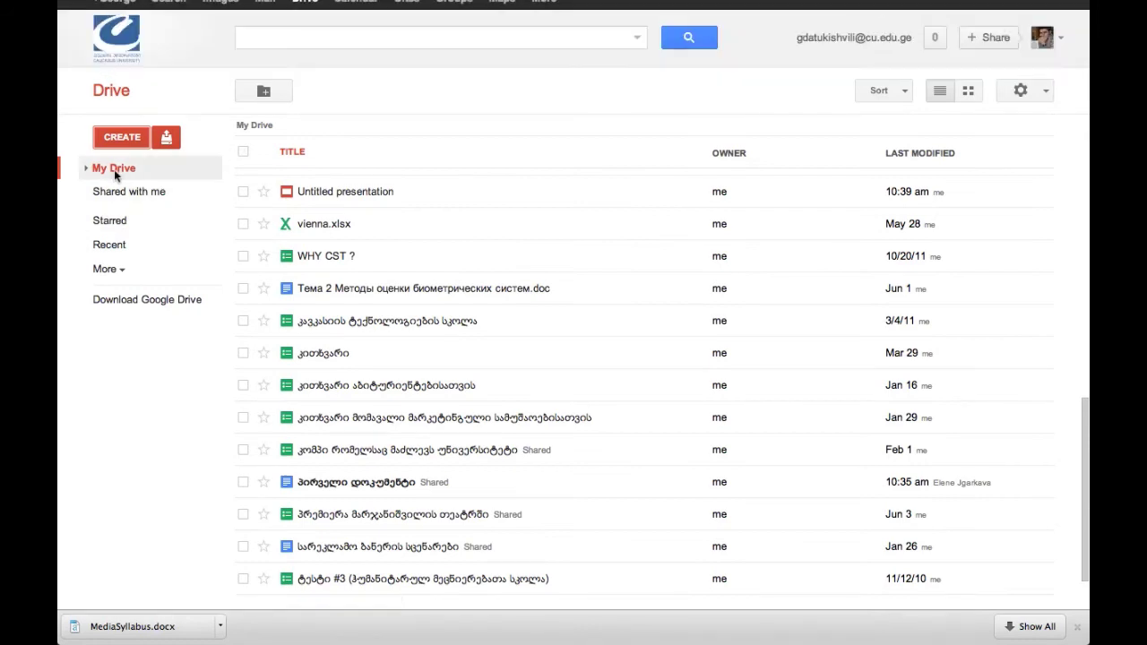
{"action": "left_click", "coordinate": [127, 137]}
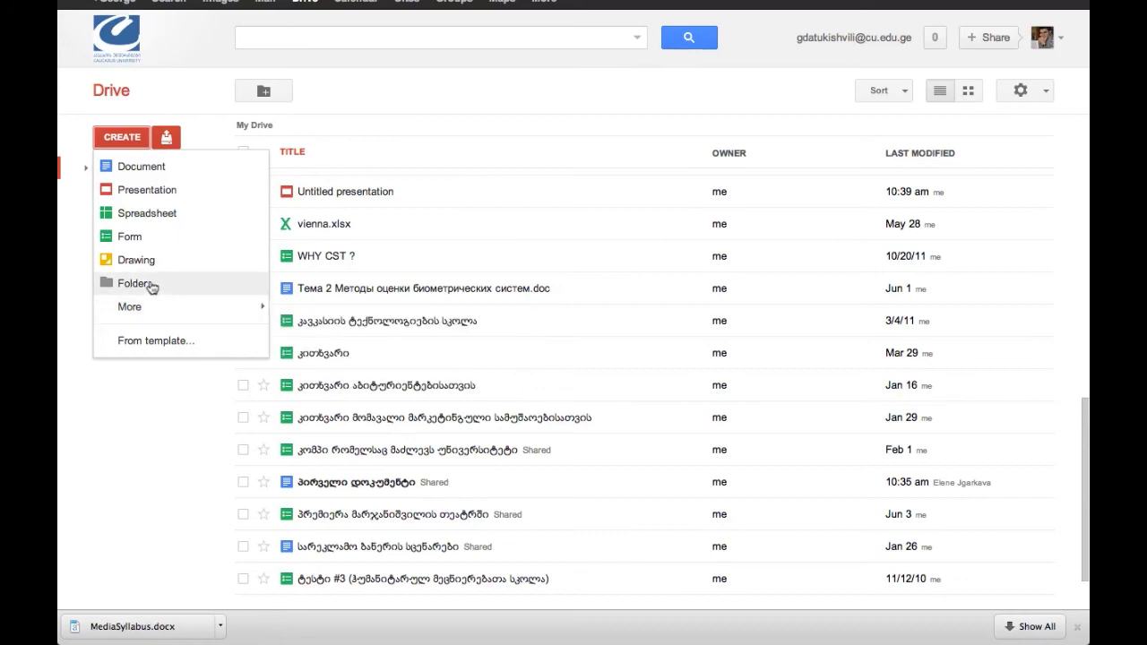
Create a folder named 'CST', then switch to the untitled spreadsheet tab.
{"action": "left_click", "coordinate": [135, 283]}
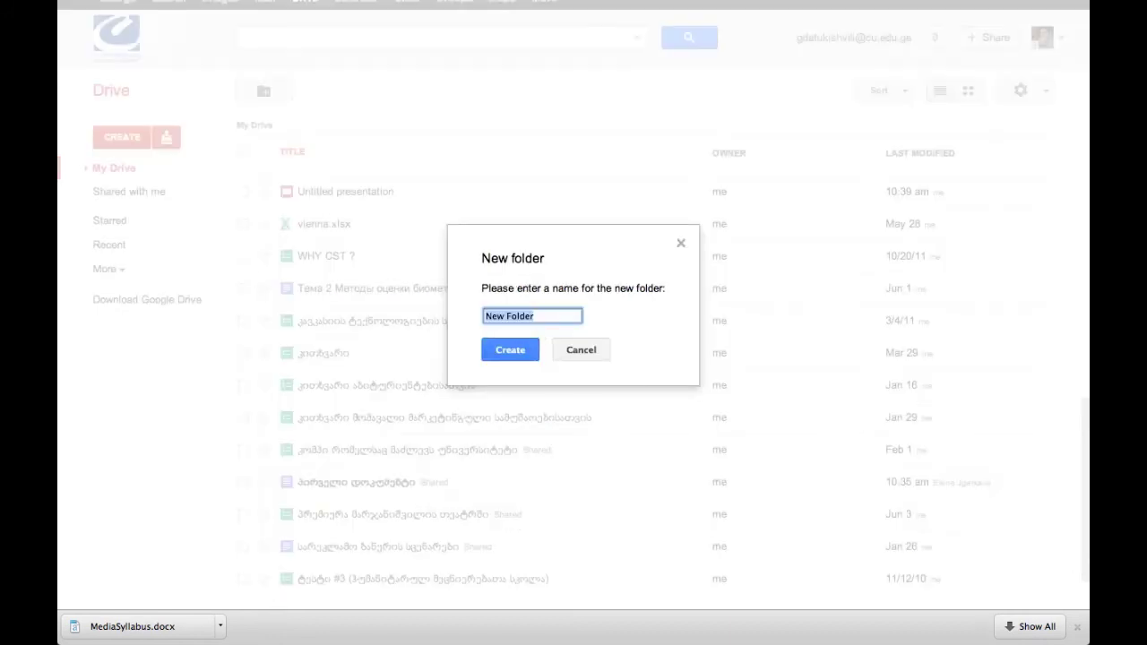
{"action": "type", "text": "CST"}
{"action": "left_click", "coordinate": [514, 349]}
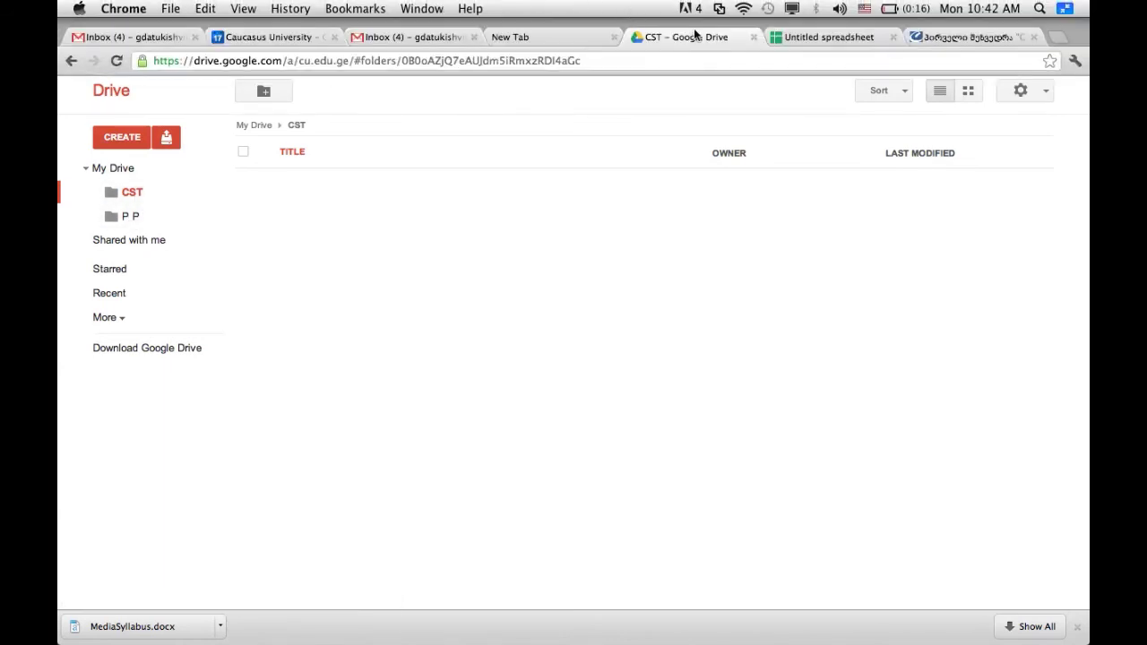
{"action": "left_click", "coordinate": [819, 37]}
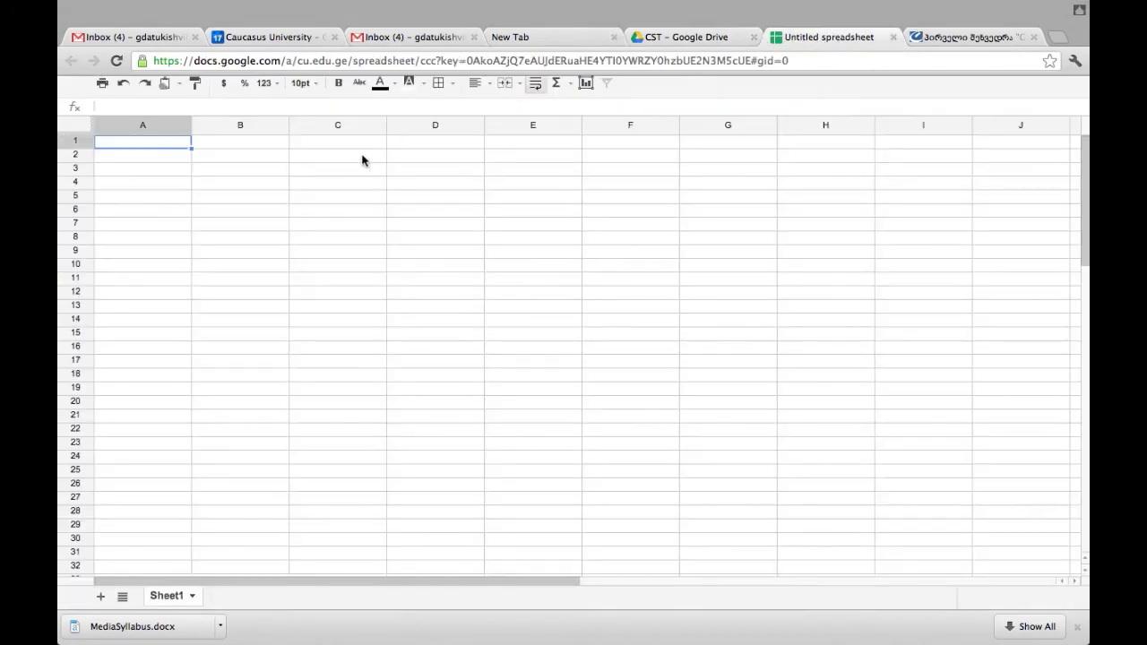
Enter 1 and 2 in A2:A3 and fill the series down to 20 in A21.
{"action": "left_click", "coordinate": [215, 213]}
{"action": "left_click", "coordinate": [135, 171]}
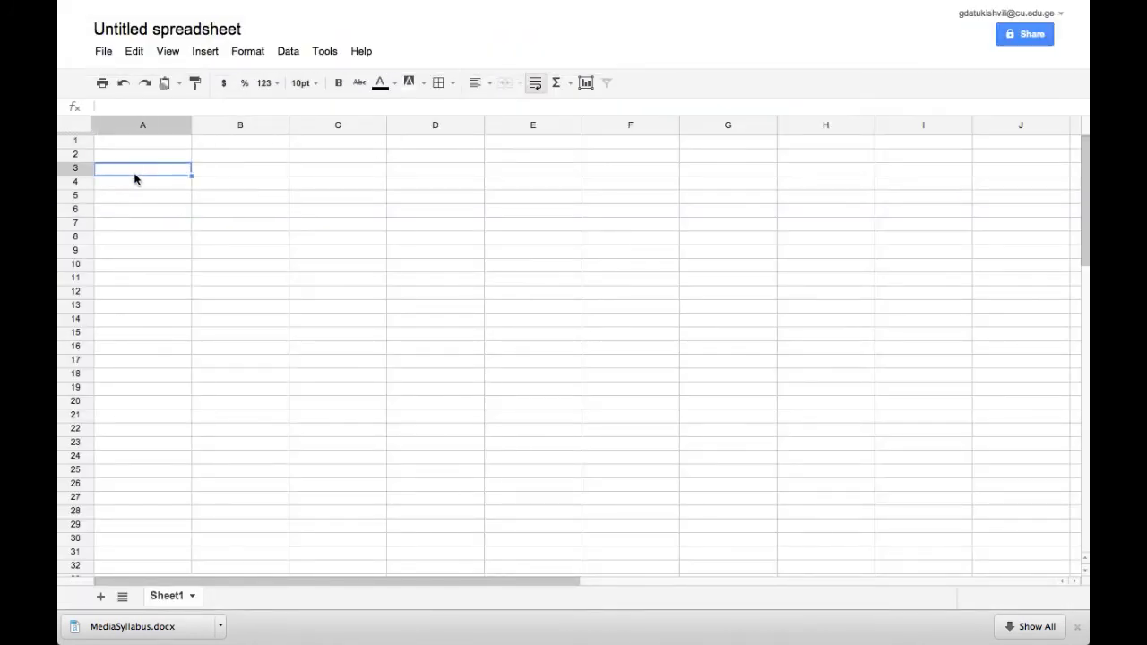
{"action": "left_click", "coordinate": [137, 159]}
{"action": "type", "text": "1"}
{"action": "key", "text": "Return"}
{"action": "type", "text": "2"}
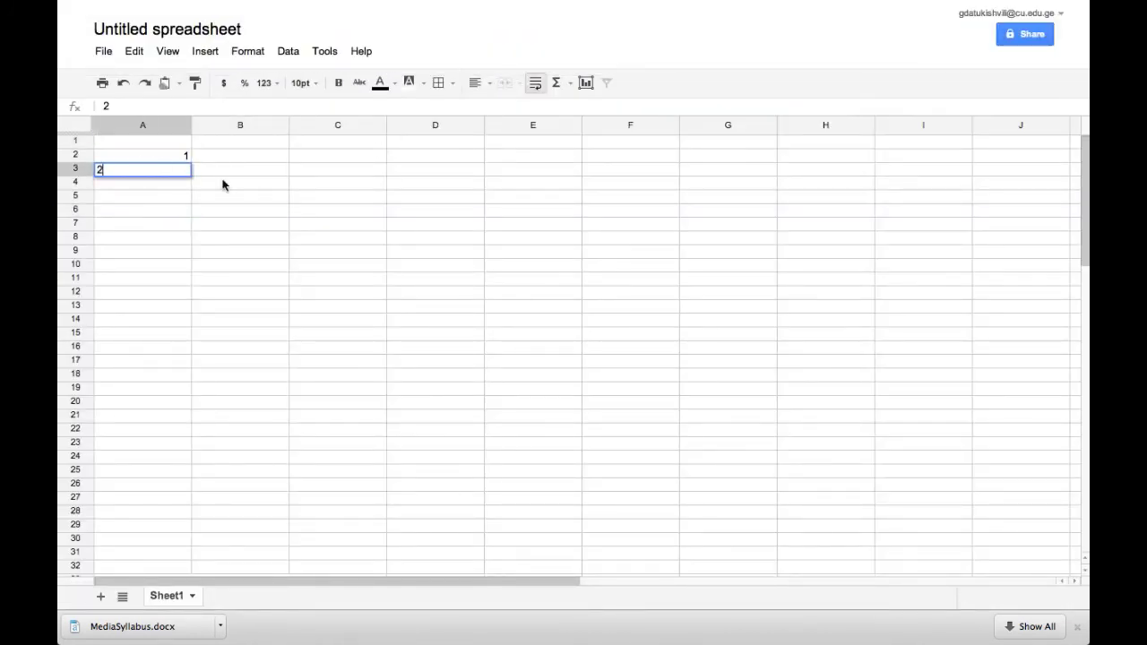
{"action": "left_click", "coordinate": [223, 184]}
{"action": "left_click_drag", "start_coordinate": [180, 154], "coordinate": [185, 420]}
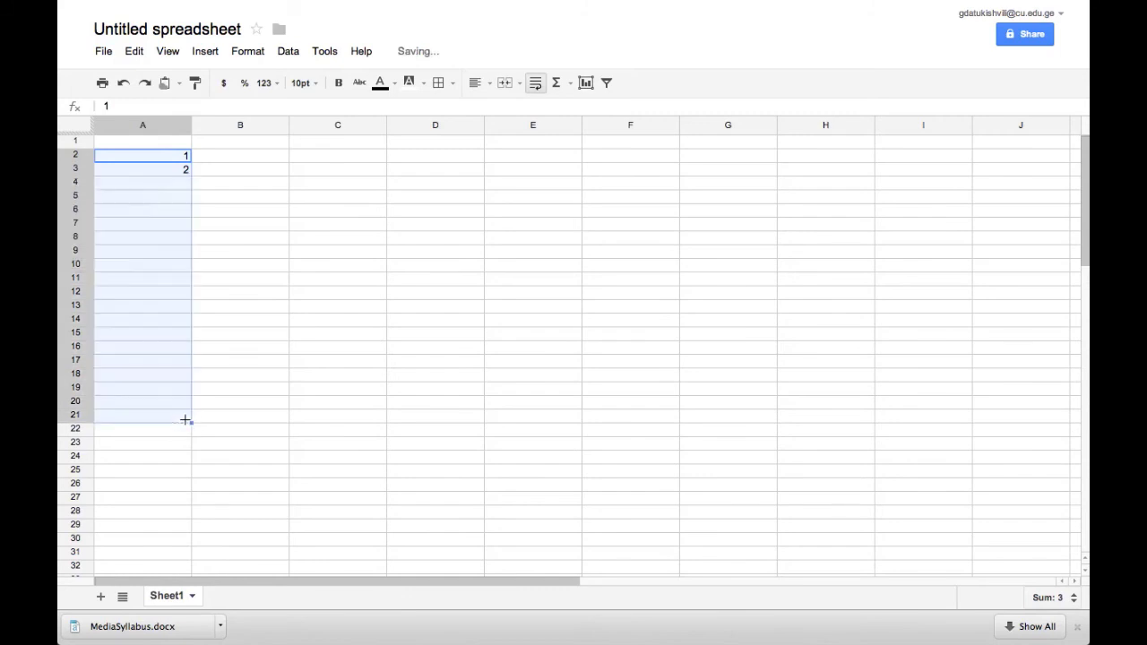
{"action": "left_click", "coordinate": [256, 375]}
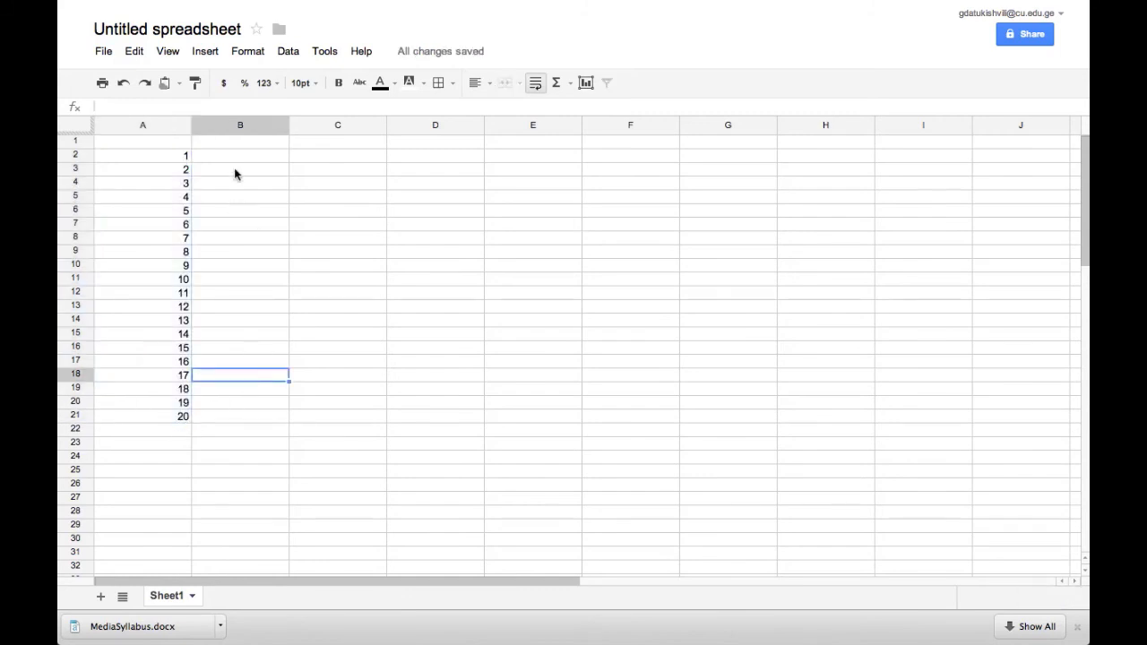
Rename the spreadsheet to 'FEF'.
{"action": "left_click", "coordinate": [138, 36]}
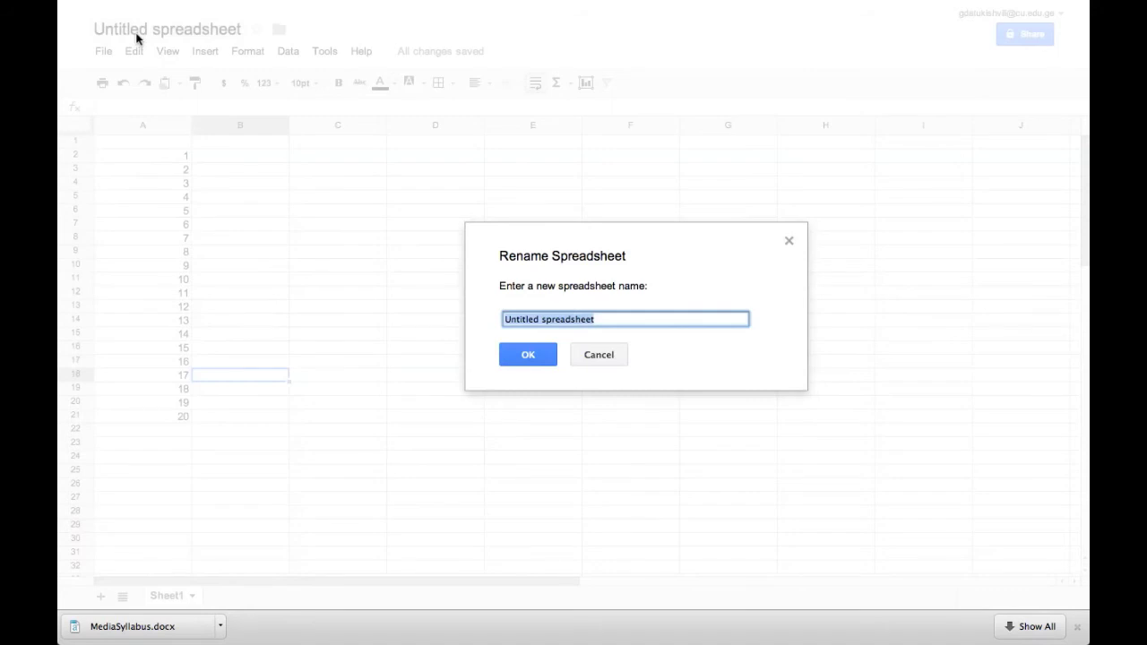
{"action": "type", "text": "FEF"}
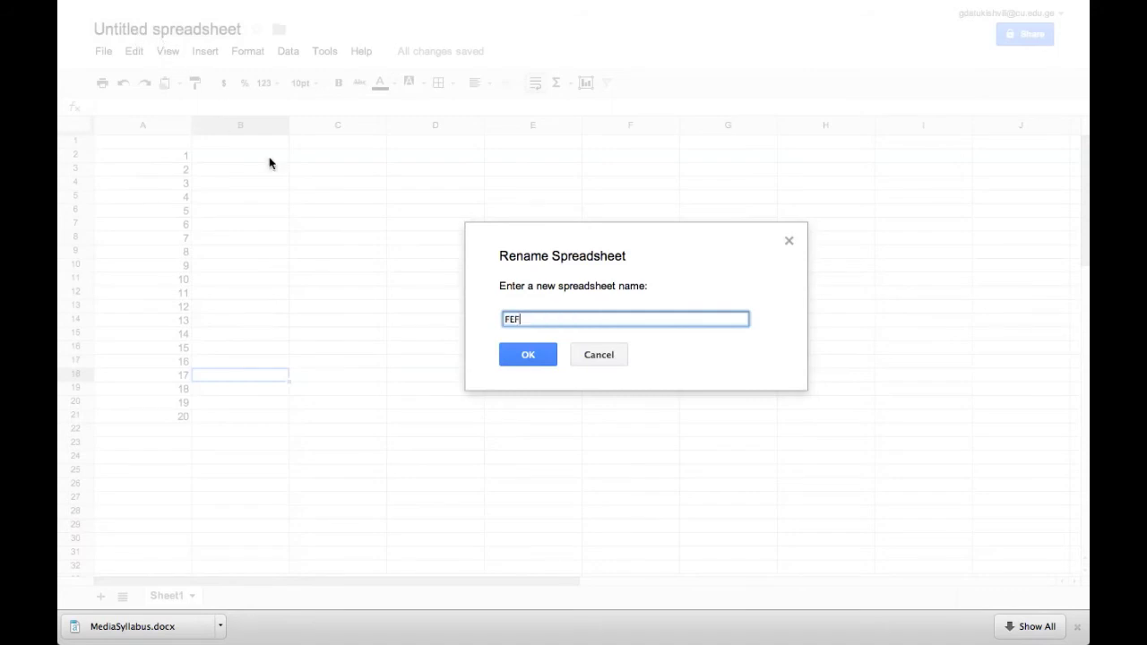
{"action": "left_click", "coordinate": [525, 359]}
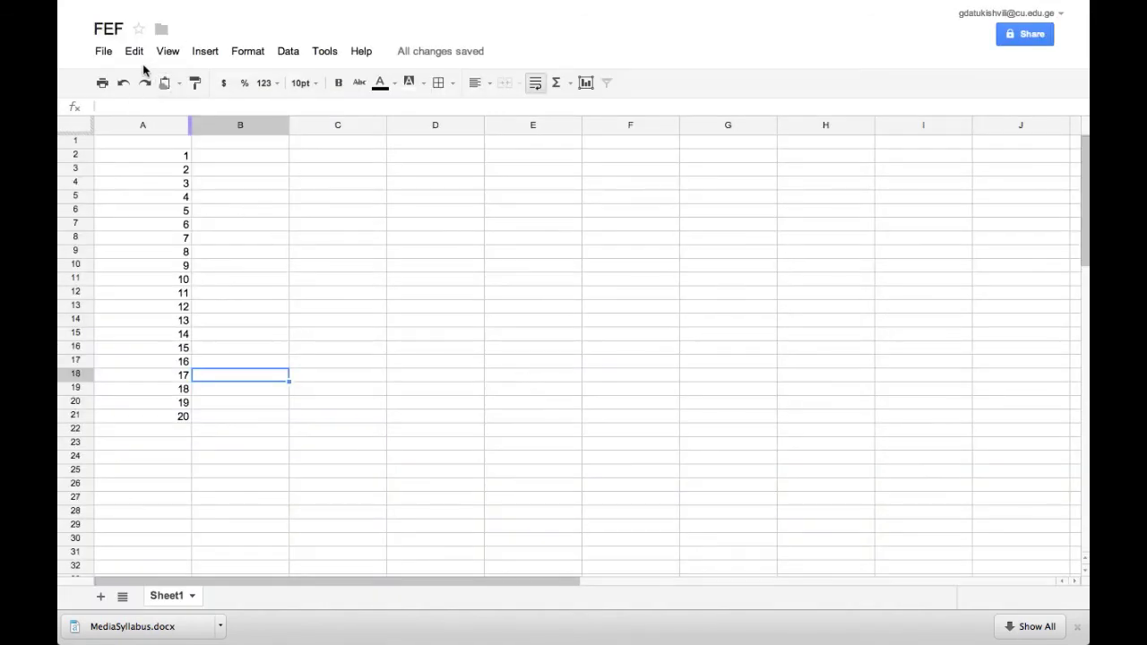
{"action": "left_click", "coordinate": [103, 54]}
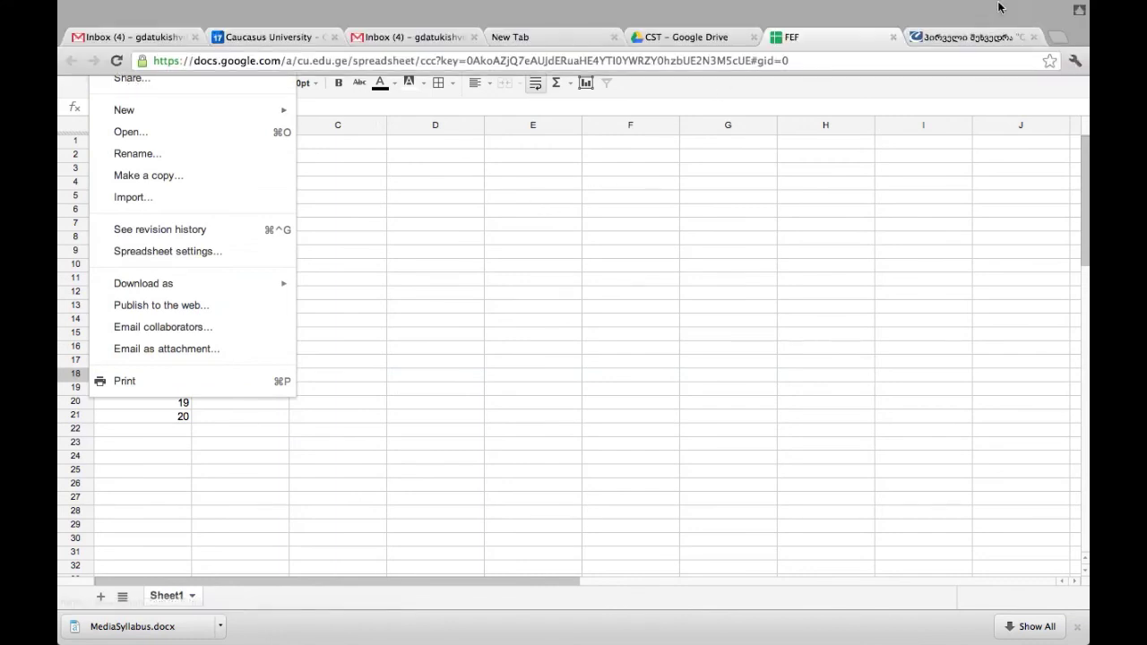
Close the FEF tab and select the FEF spreadsheet in My Drive.
{"action": "left_click", "coordinate": [894, 40]}
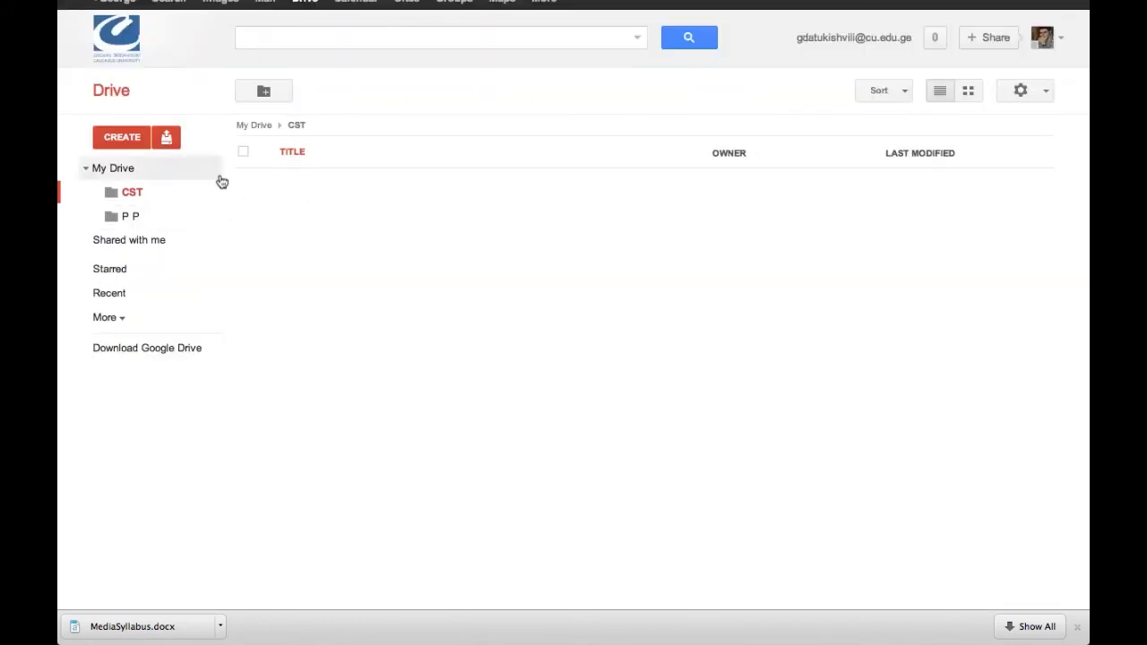
{"action": "left_click", "coordinate": [119, 170]}
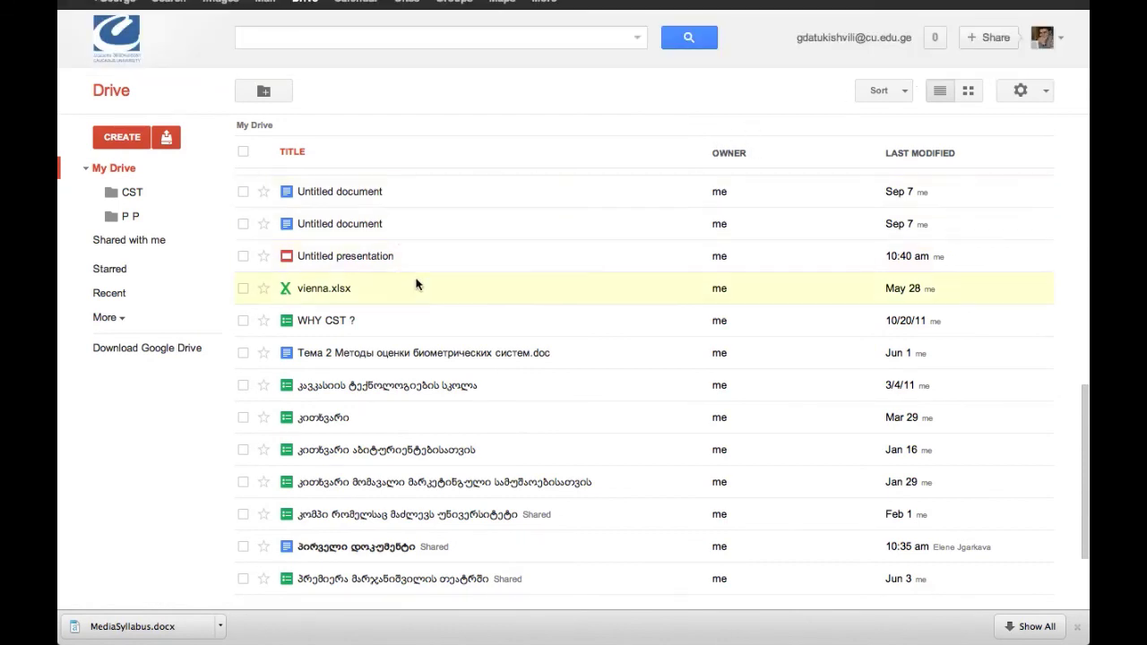
{"action": "scroll", "coordinate": [437, 283], "scroll_direction": "down", "scroll_amount": 2}
{"action": "scroll", "coordinate": [437, 285], "scroll_direction": "up", "scroll_amount": 15}
{"action": "scroll", "coordinate": [437, 285], "scroll_direction": "up", "scroll_amount": 5}
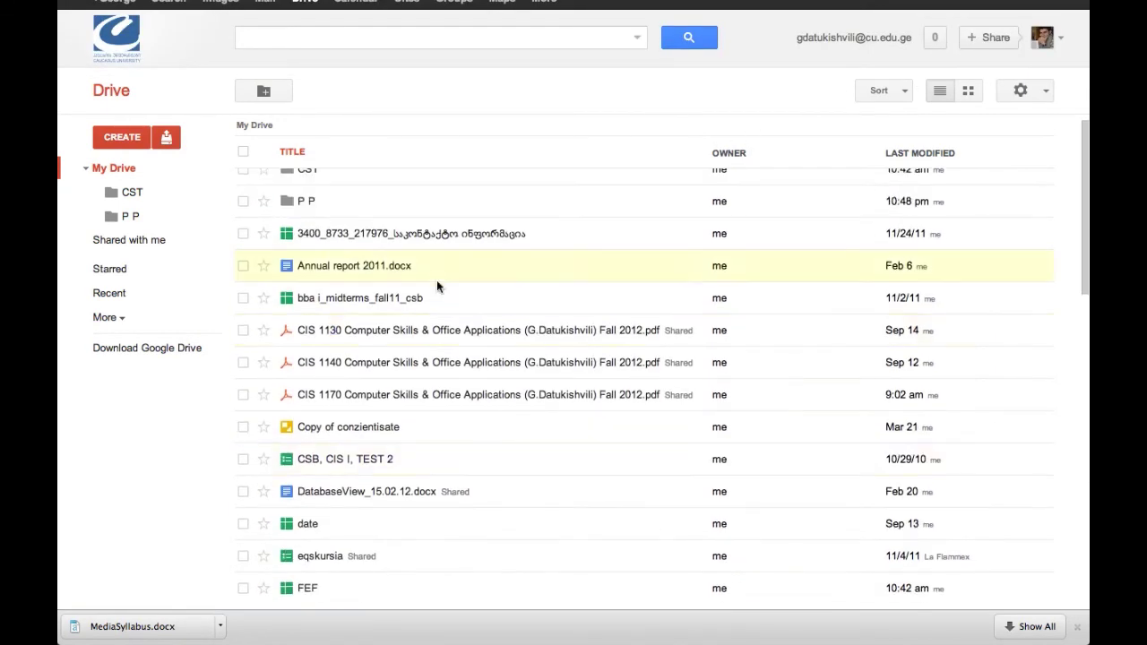
{"action": "scroll", "coordinate": [436, 285], "scroll_direction": "up", "scroll_amount": 2}
{"action": "scroll", "coordinate": [371, 399], "scroll_direction": "down", "scroll_amount": 2}
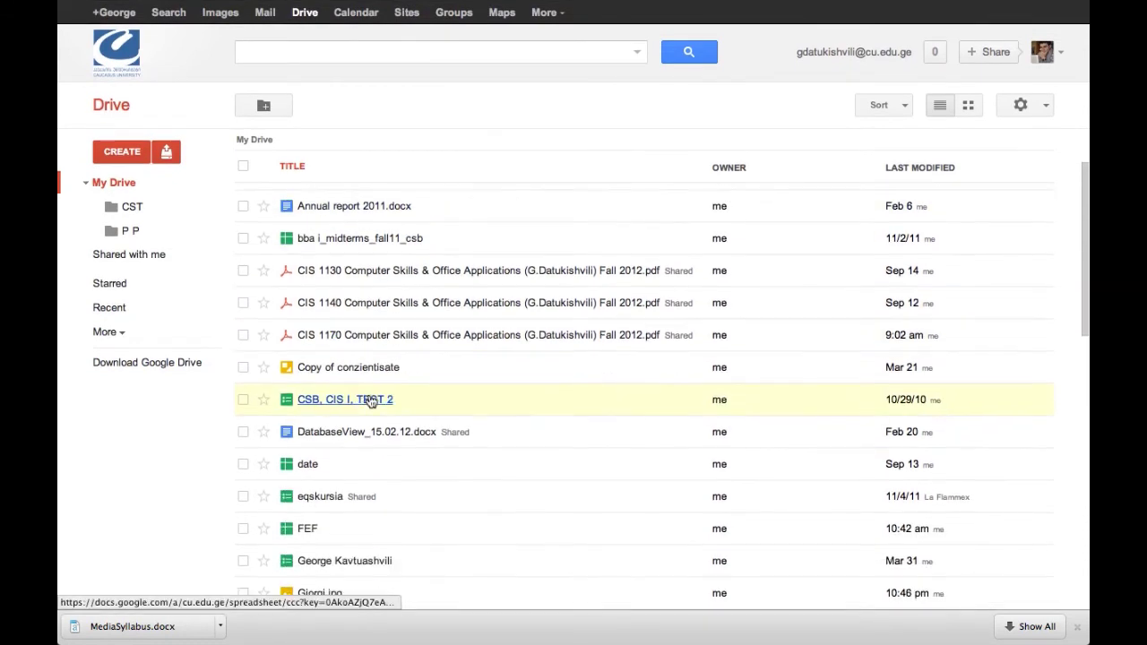
{"action": "scroll", "coordinate": [371, 400], "scroll_direction": "down", "scroll_amount": 1}
{"action": "left_click", "coordinate": [242, 498]}
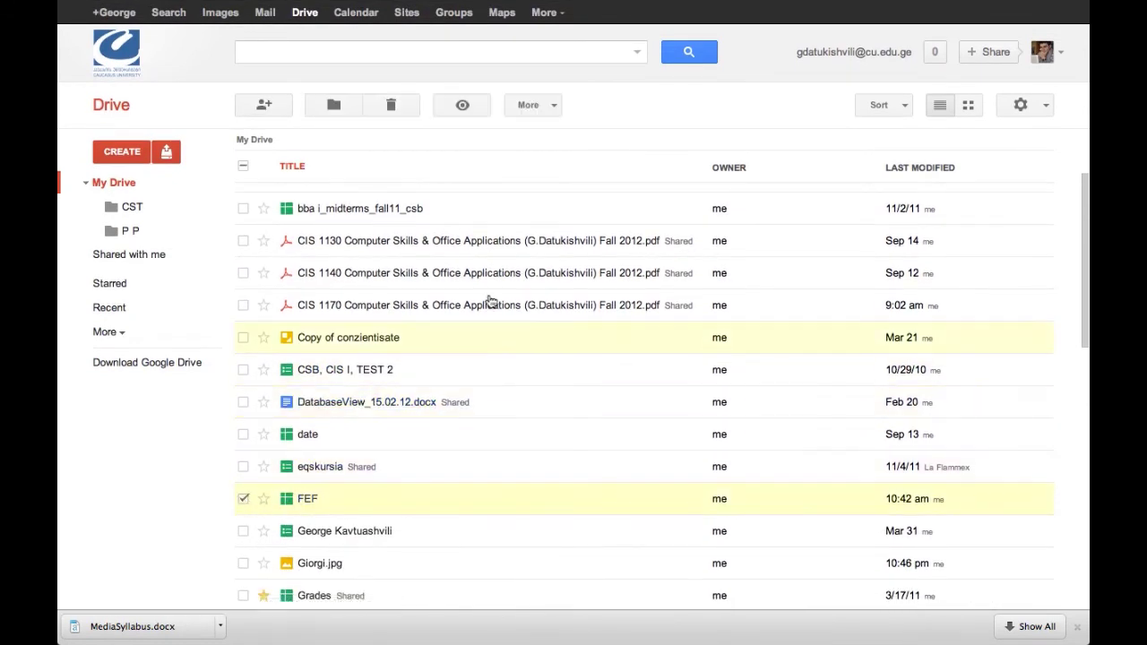
Move FEF into the CST folder.
{"action": "scroll", "coordinate": [489, 295], "scroll_direction": "up", "scroll_amount": 2}
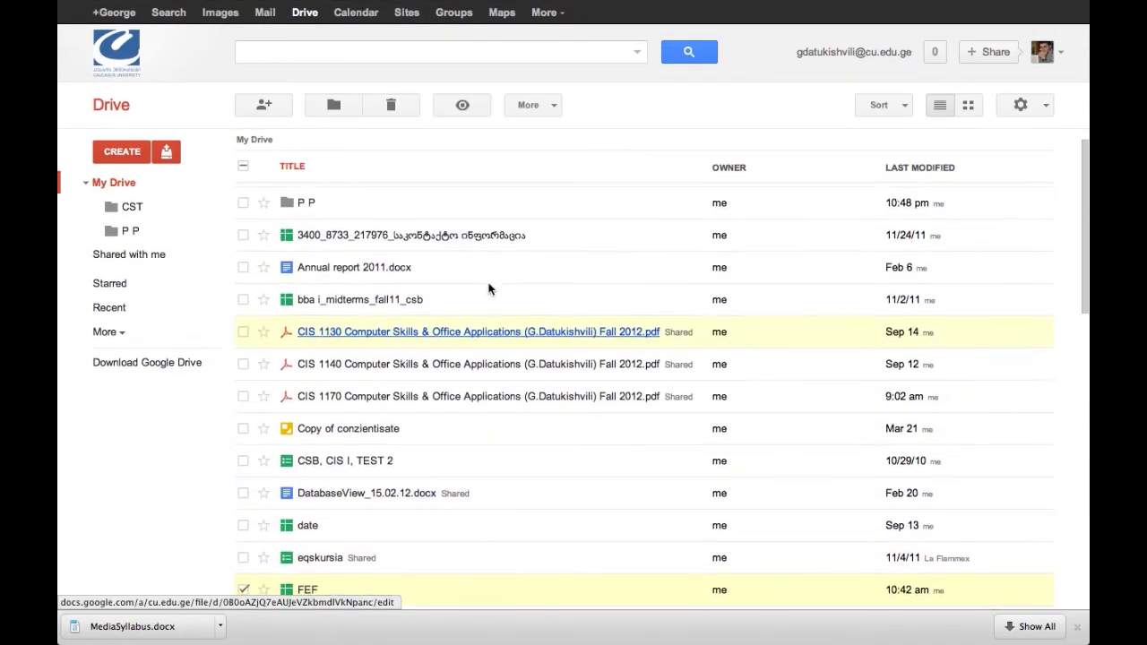
{"action": "left_click", "coordinate": [349, 110]}
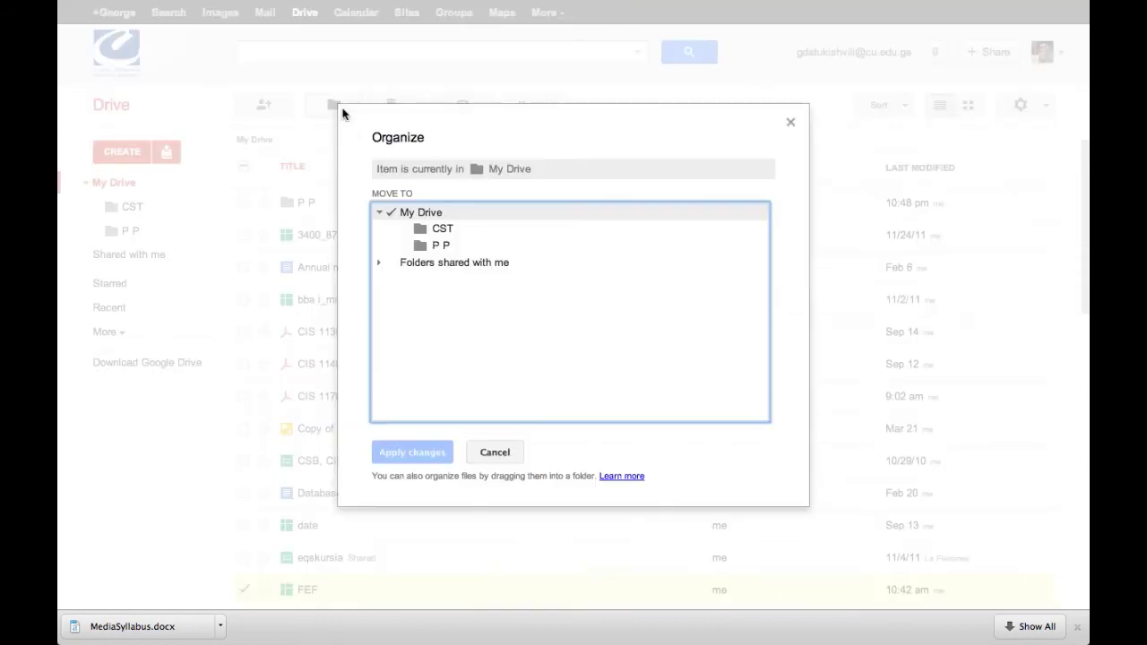
{"action": "left_click", "coordinate": [444, 228]}
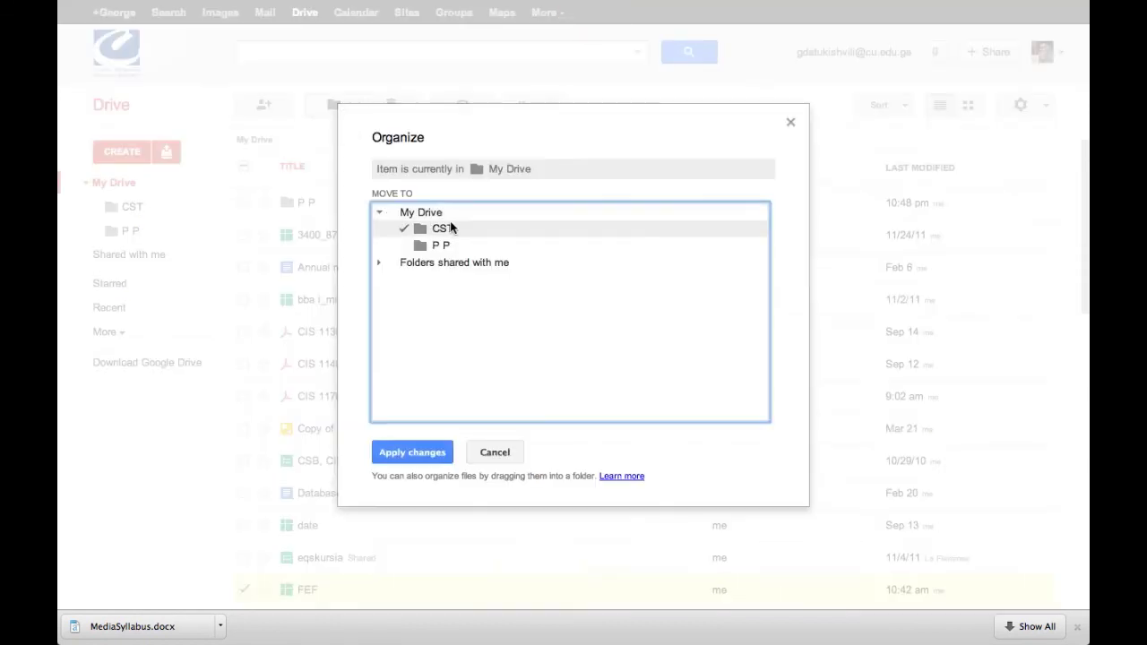
{"action": "left_click", "coordinate": [426, 456]}
Open the CST folder to confirm it holds only FEF, then hide Chrome to show the desktop.
{"action": "left_click", "coordinate": [142, 210]}
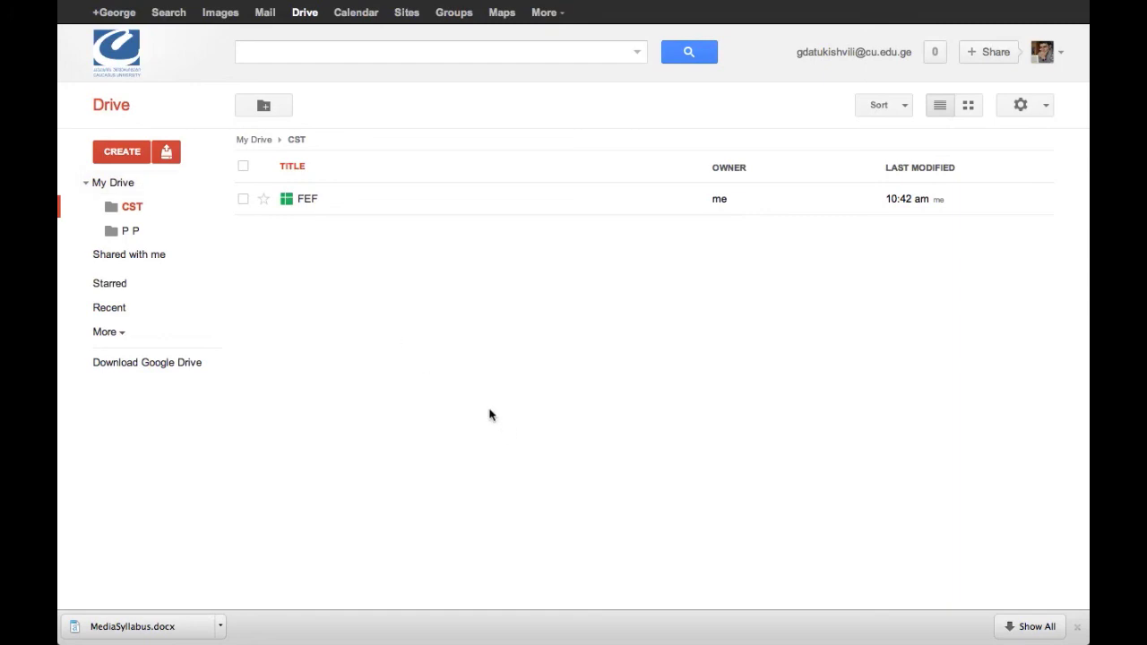
{"action": "left_click", "coordinate": [123, 153]}
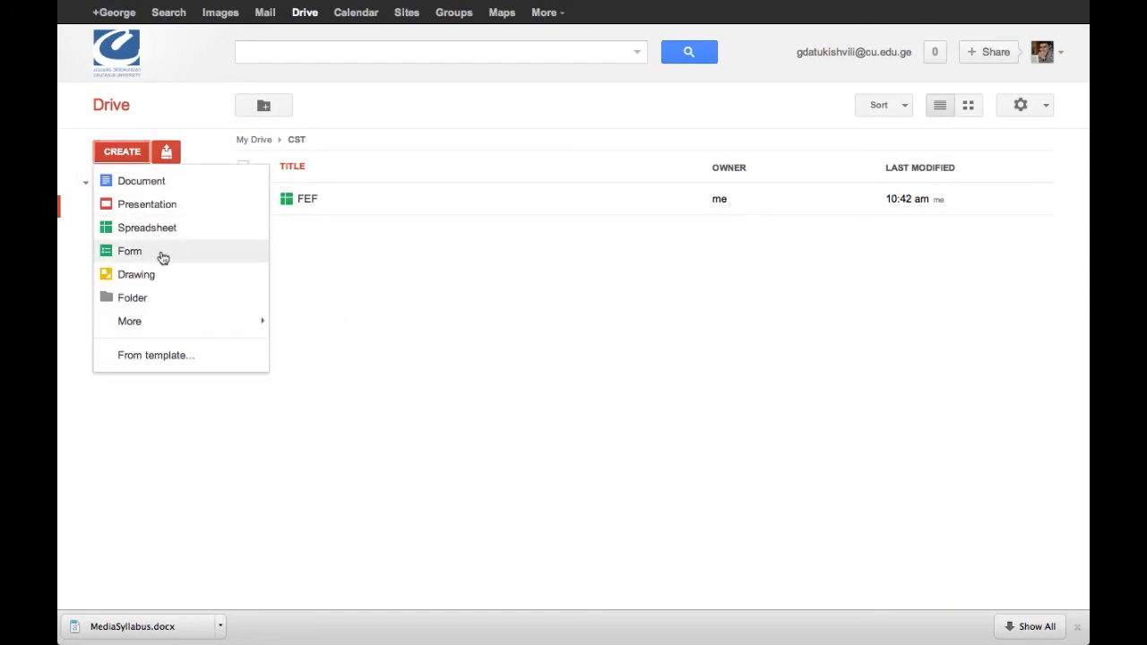
{"action": "left_click", "coordinate": [404, 318]}
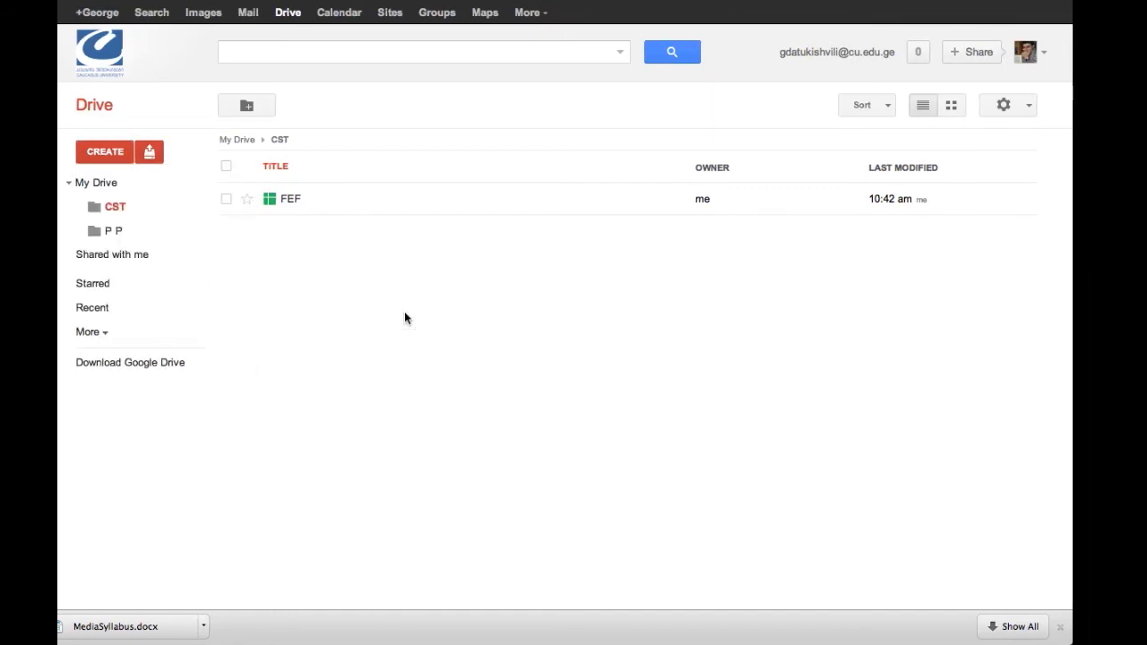
{"action": "key", "text": "F11"}
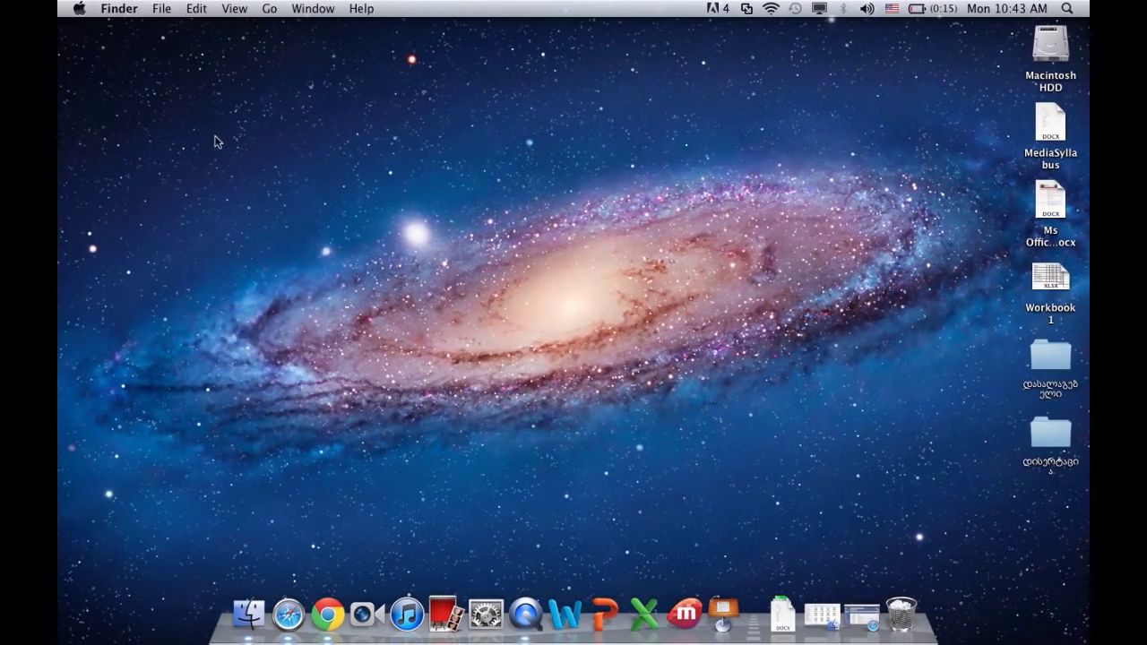